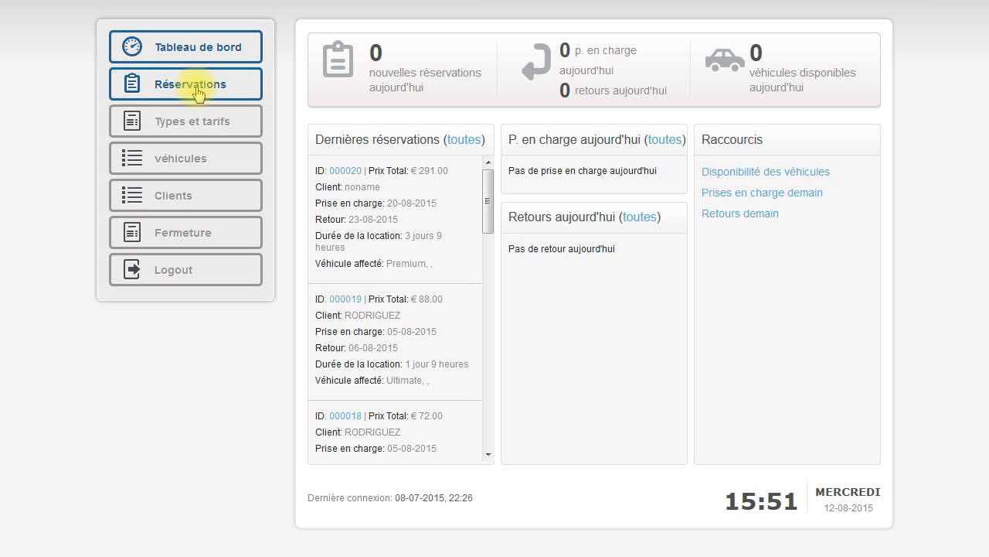
Go to the Réservations page listing all bookings
click(199, 93)
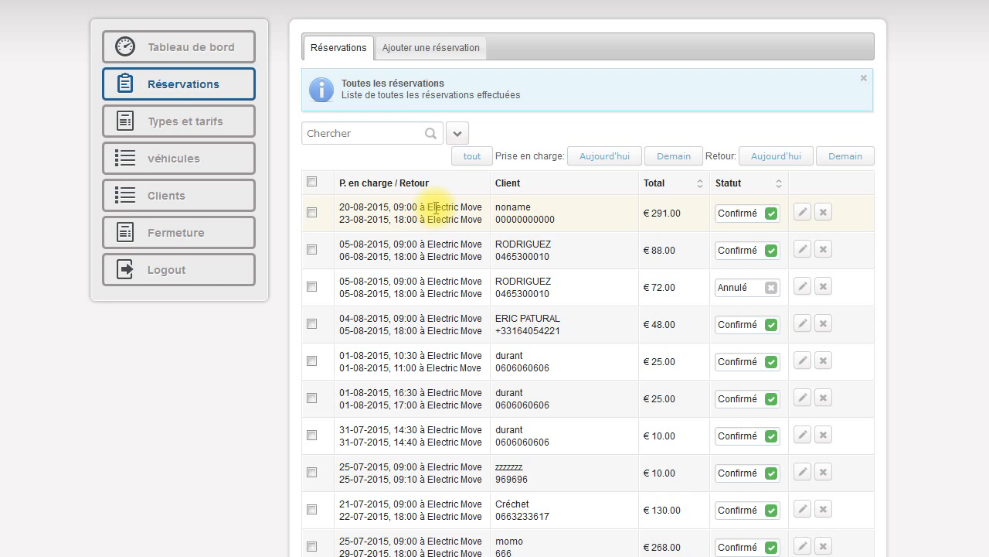
Open the Ajouter une réservation form and scroll down to the Disponibilités grid
click(428, 49)
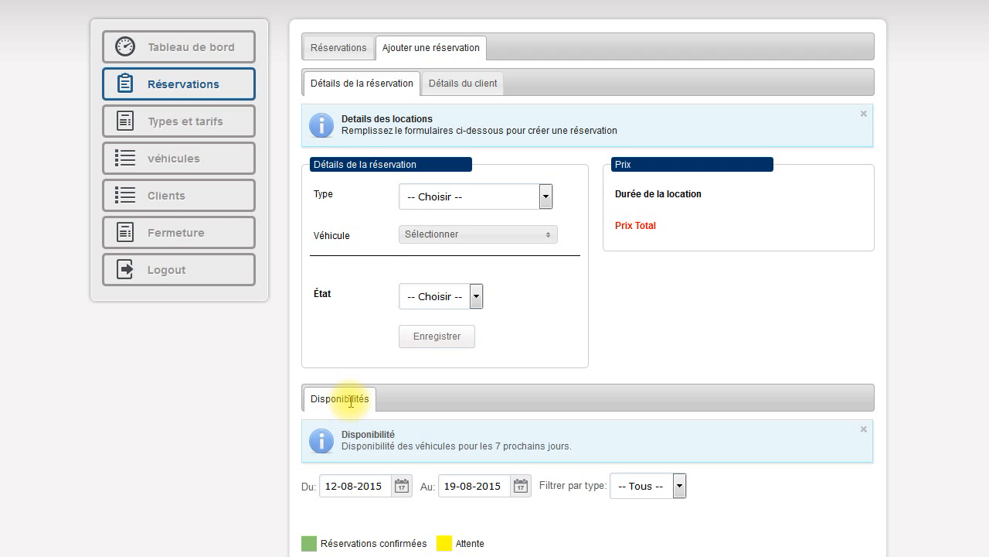
scroll(350, 402, down, 4)
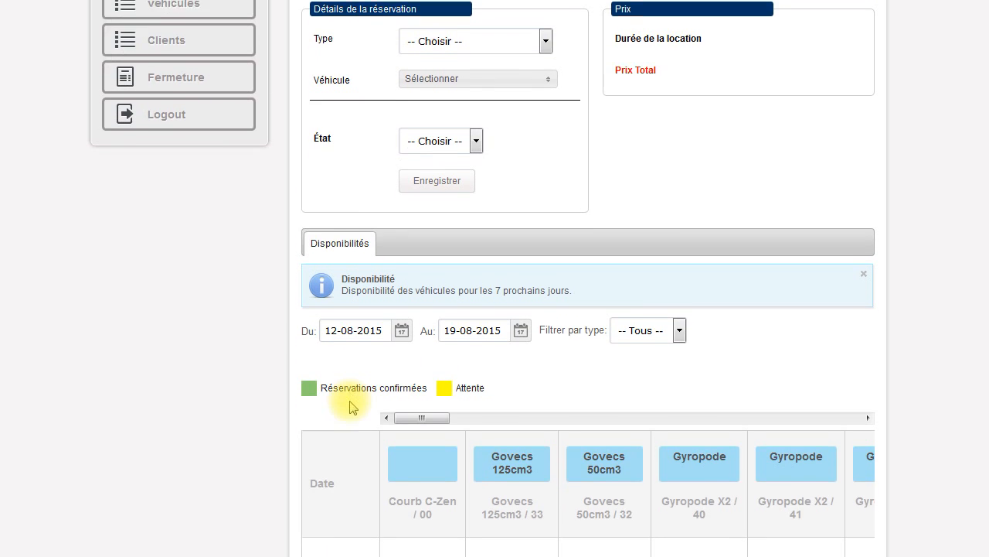
scroll(350, 408, down, 2)
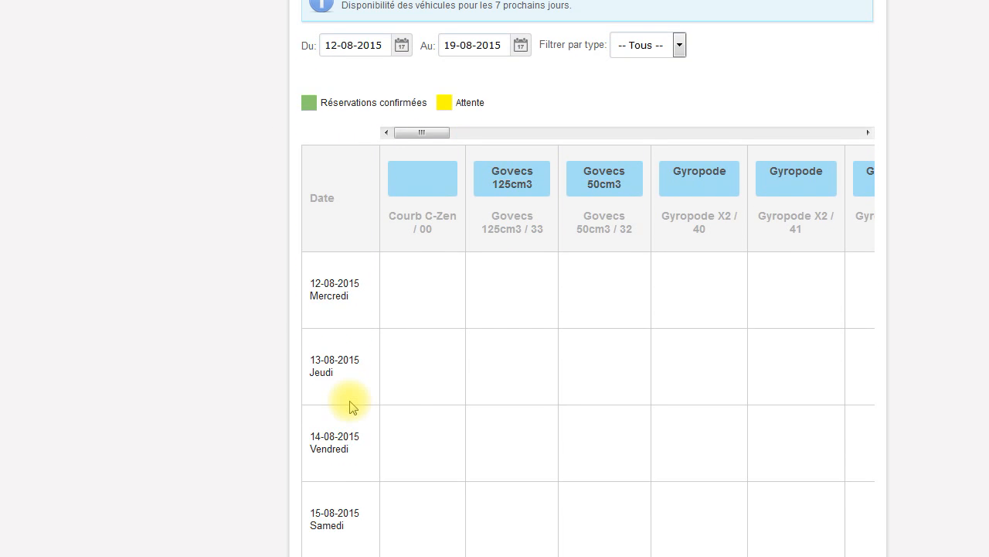
Set the Disponibilités period to Du 17-08-2015 and Au 23-08-2015
click(371, 52)
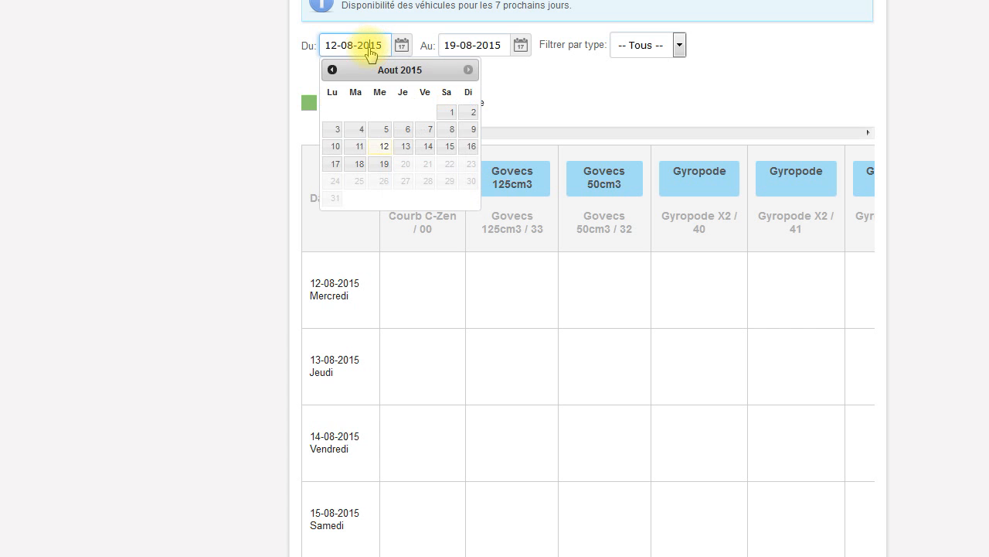
click(334, 164)
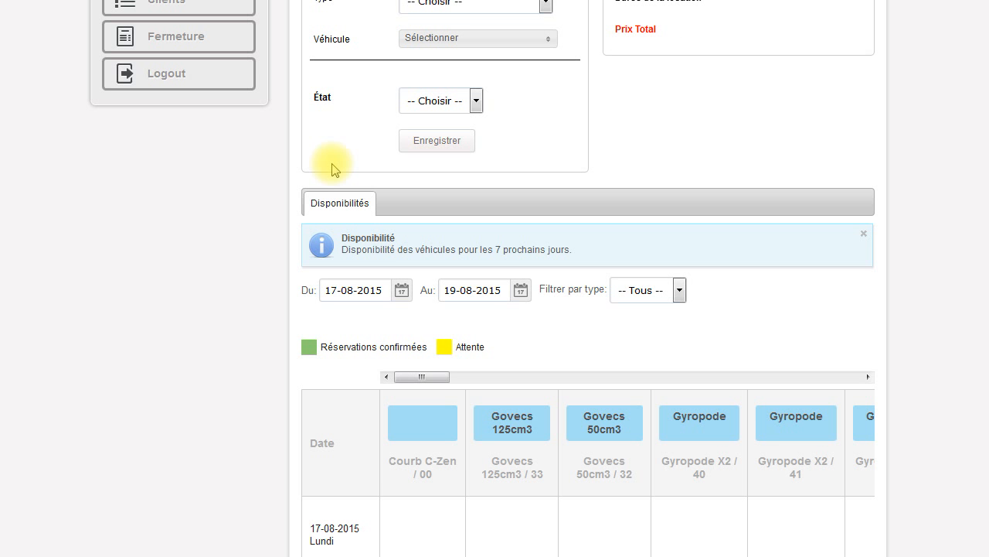
scroll(379, 323, down, 3)
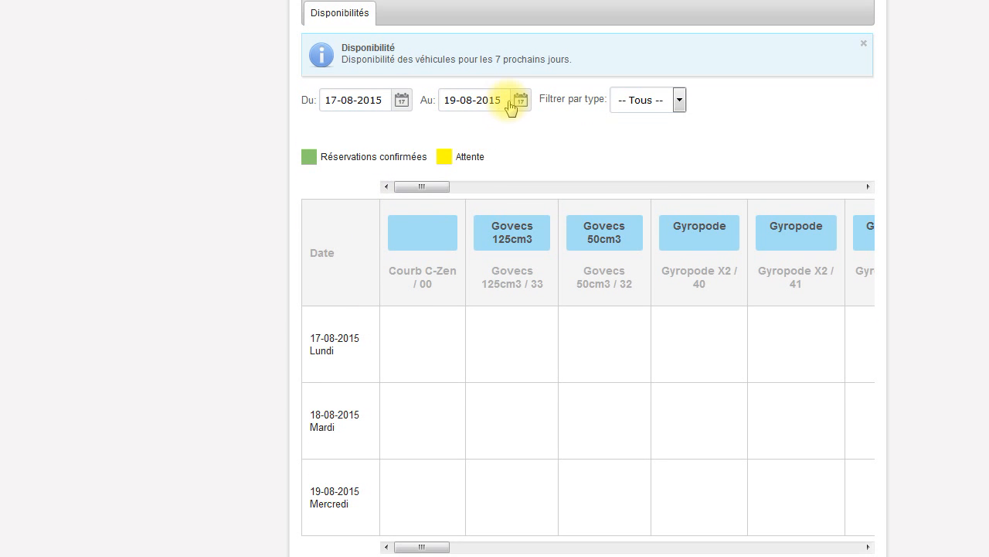
click(520, 100)
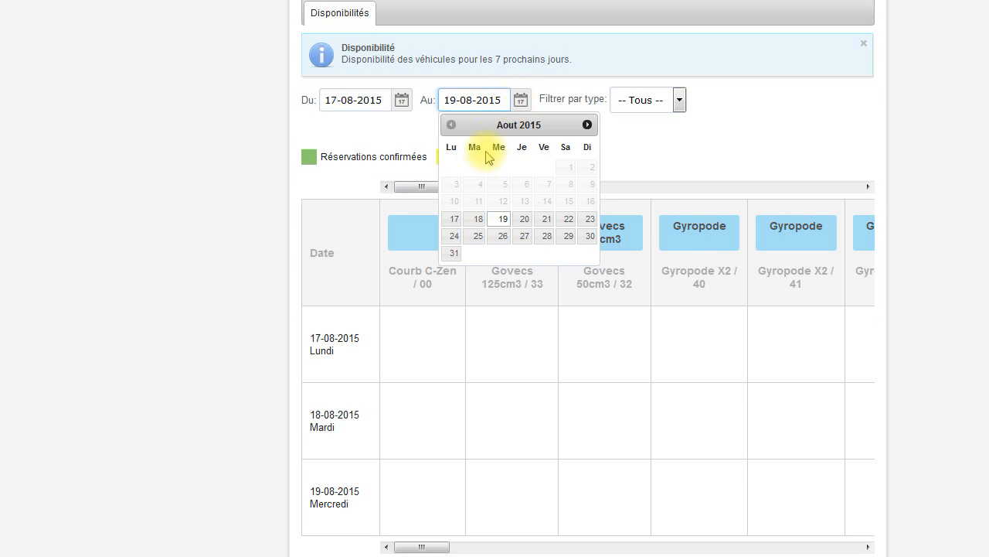
click(590, 221)
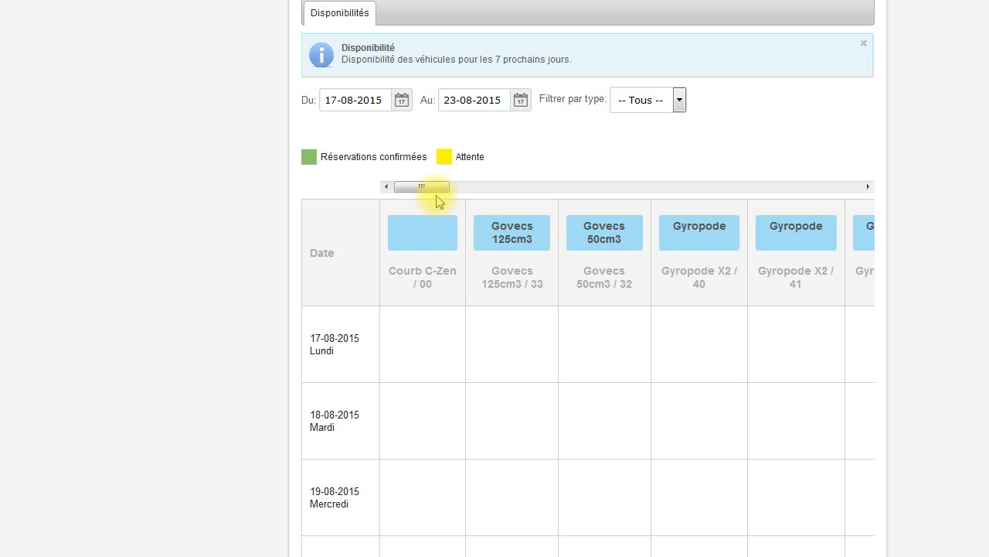
mouse_move(429, 190)
mouse_down()
mouse_move(461, 196)
mouse_move(420, 189)
mouse_up()
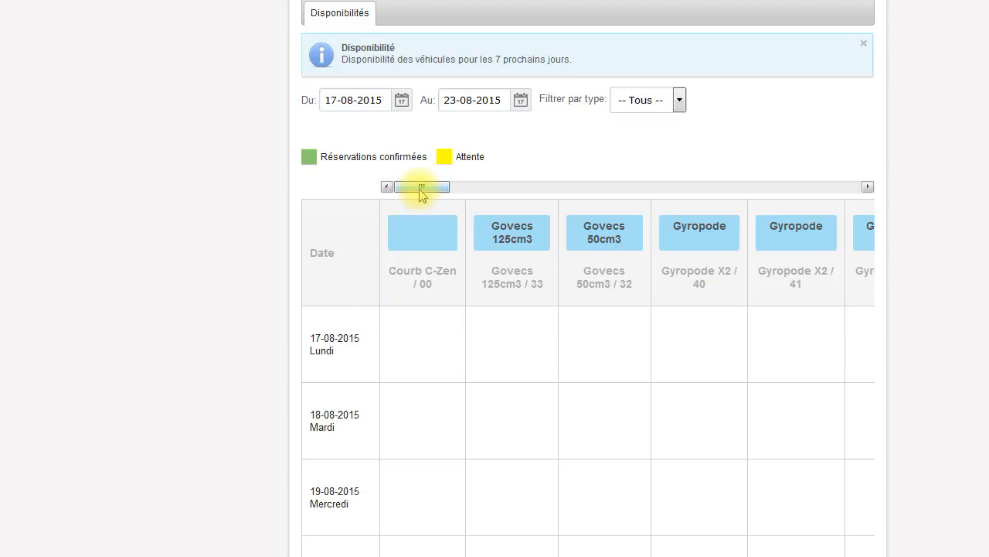
drag(421, 193, 525, 194)
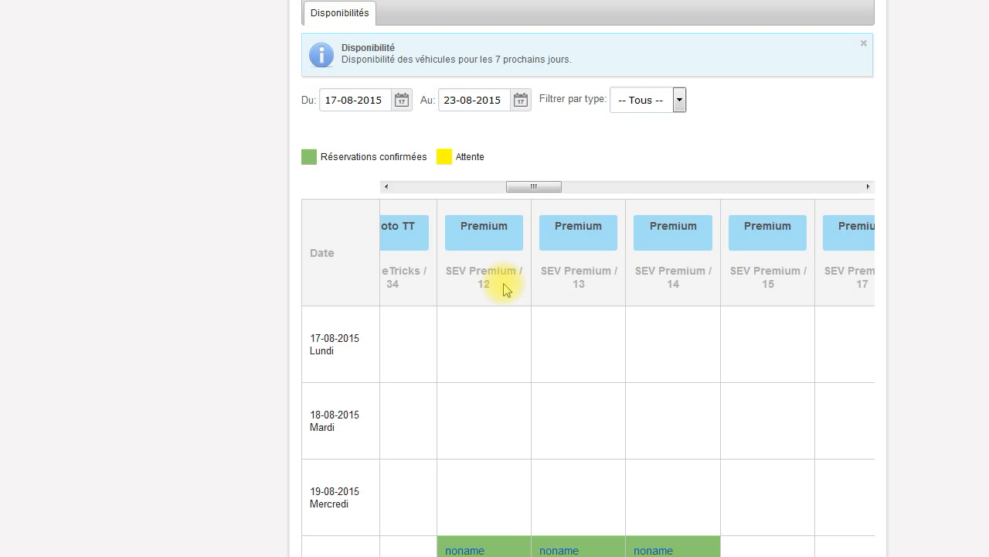
scroll(504, 289, down, 1)
scroll(503, 289, down, 1)
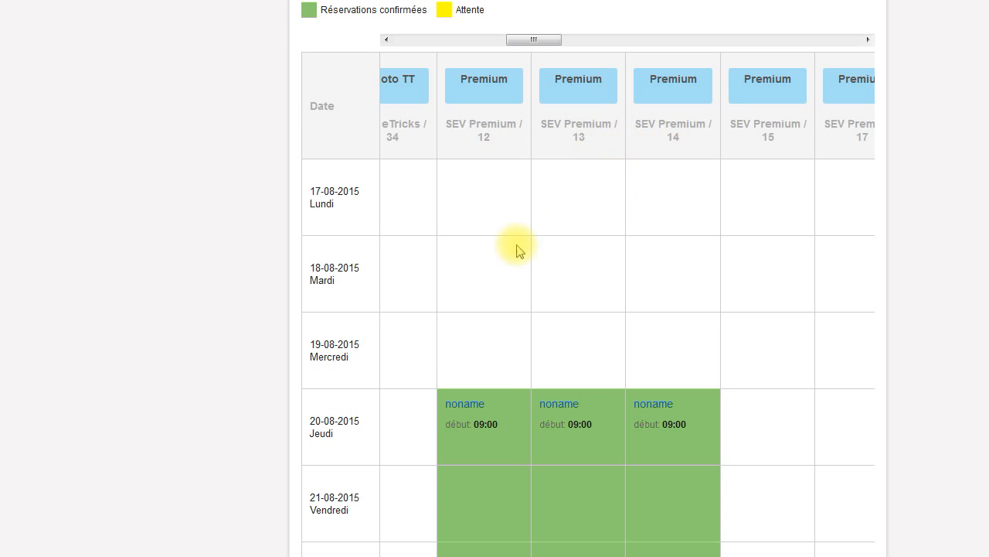
scroll(437, 343, down, 1)
scroll(434, 340, down, 1)
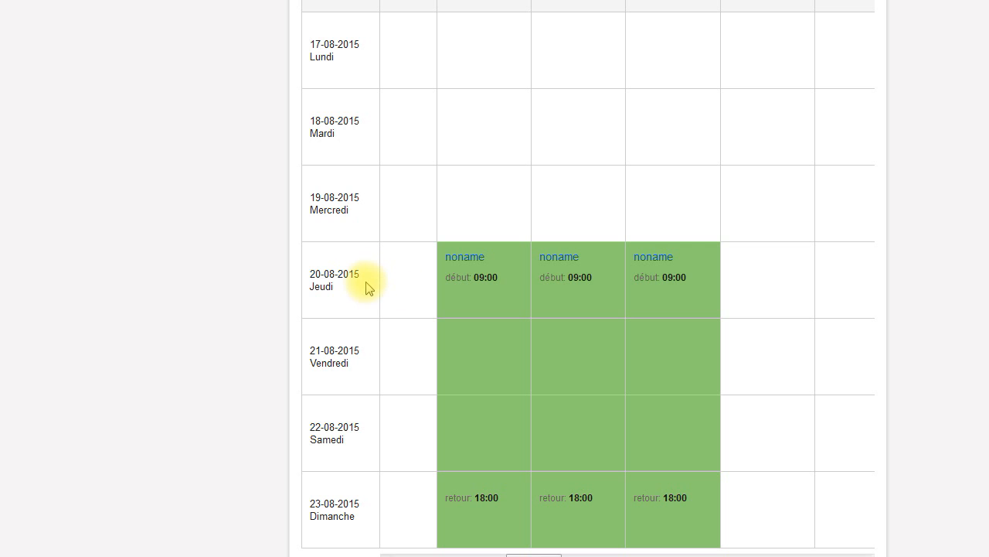
scroll(497, 315, up, 1)
scroll(497, 315, up, 3)
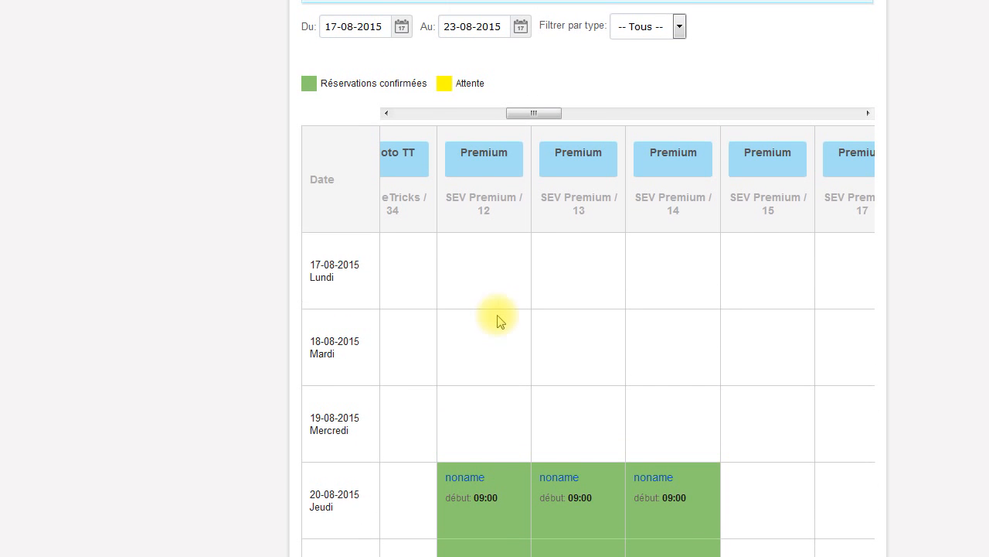
drag(533, 113, 579, 126)
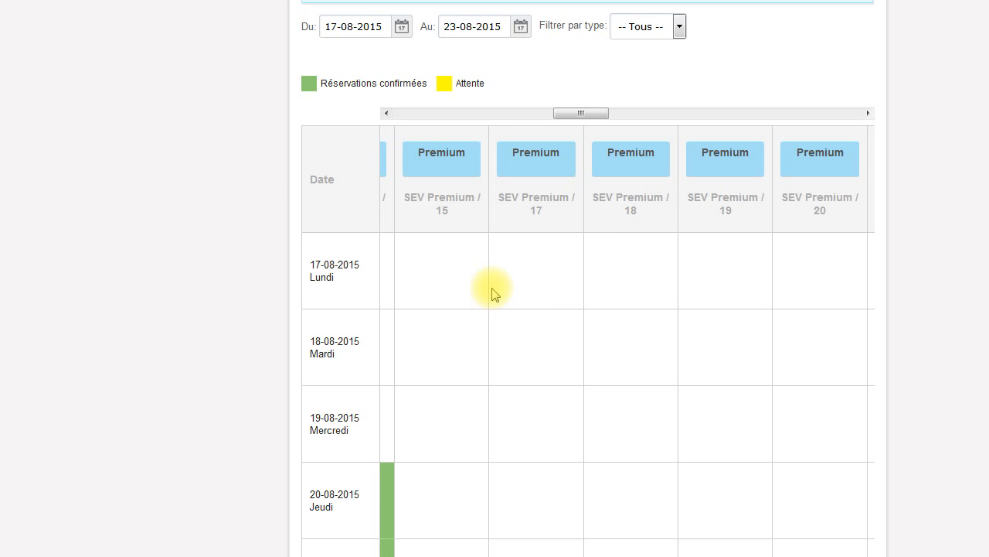
scroll(495, 294, down, 3)
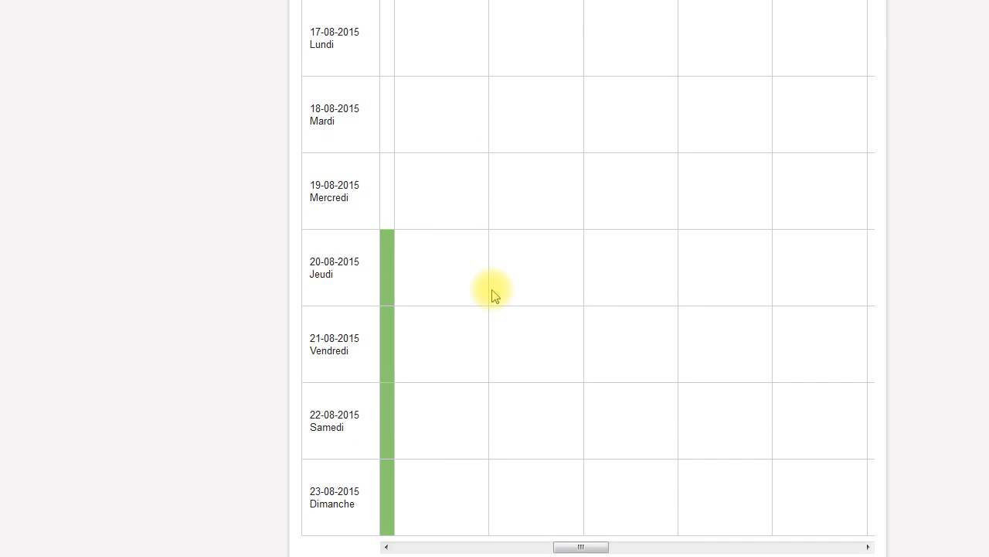
scroll(504, 484, up, 4)
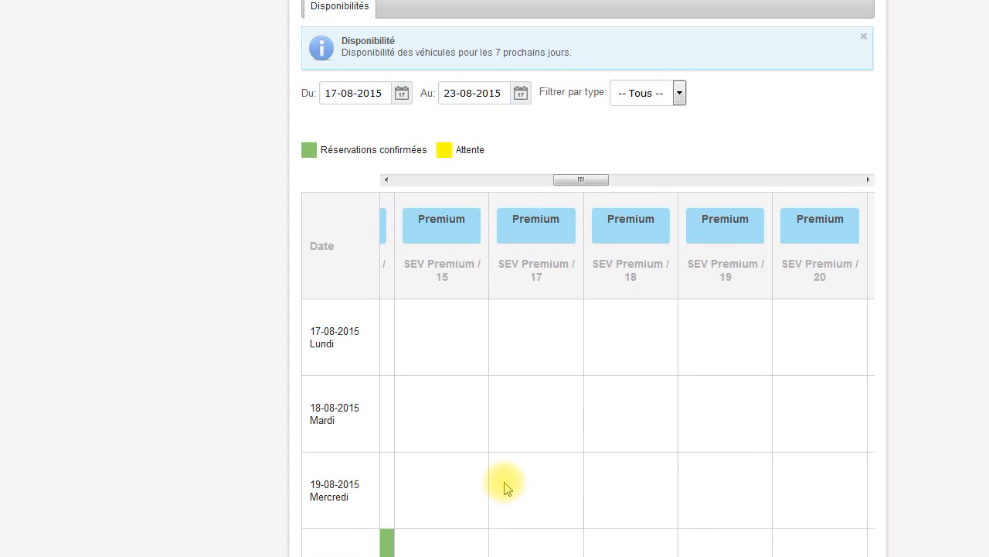
scroll(504, 484, up, 5)
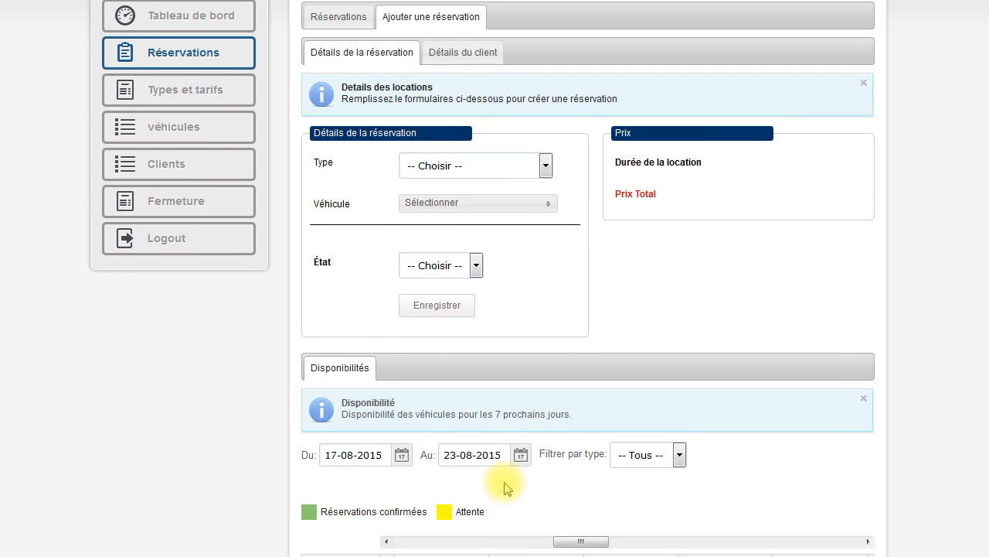
scroll(504, 484, up, 1)
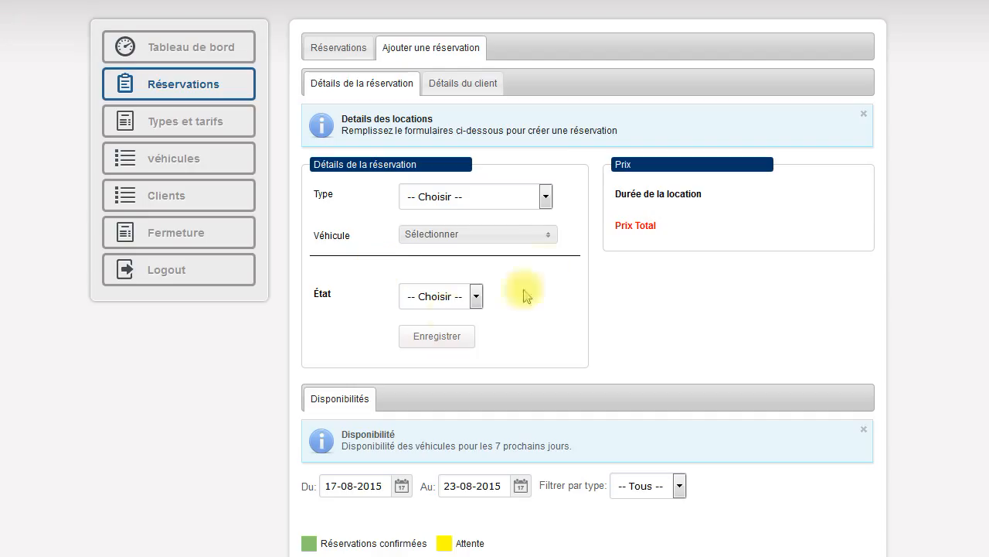
Choose vehicle type Vélo électrique and select SEV Premium 15, 17 and 18
click(545, 195)
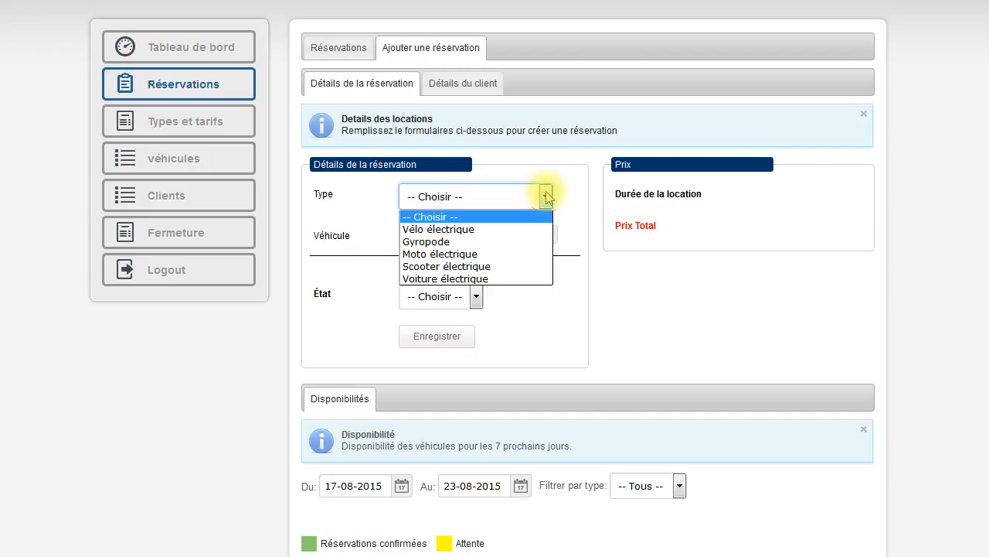
click(489, 229)
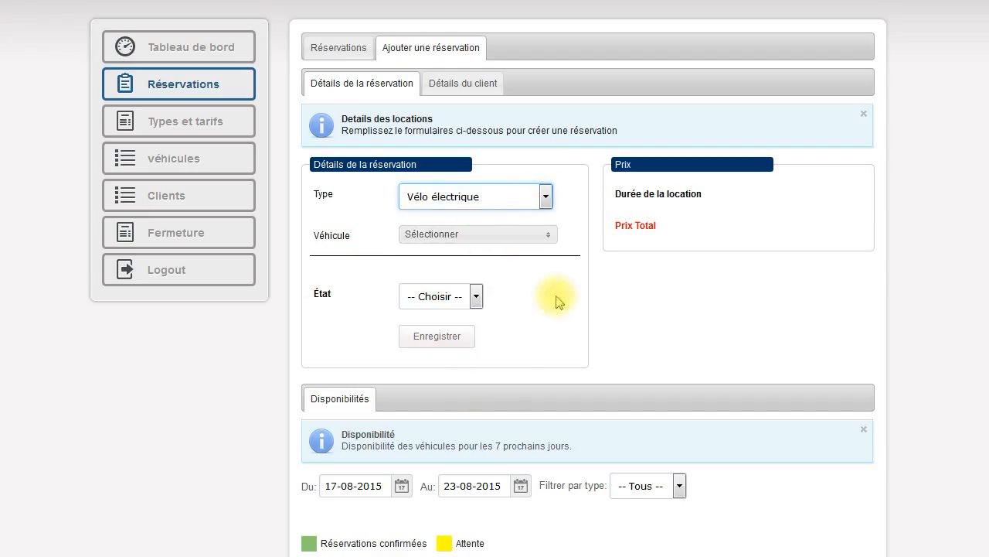
click(550, 236)
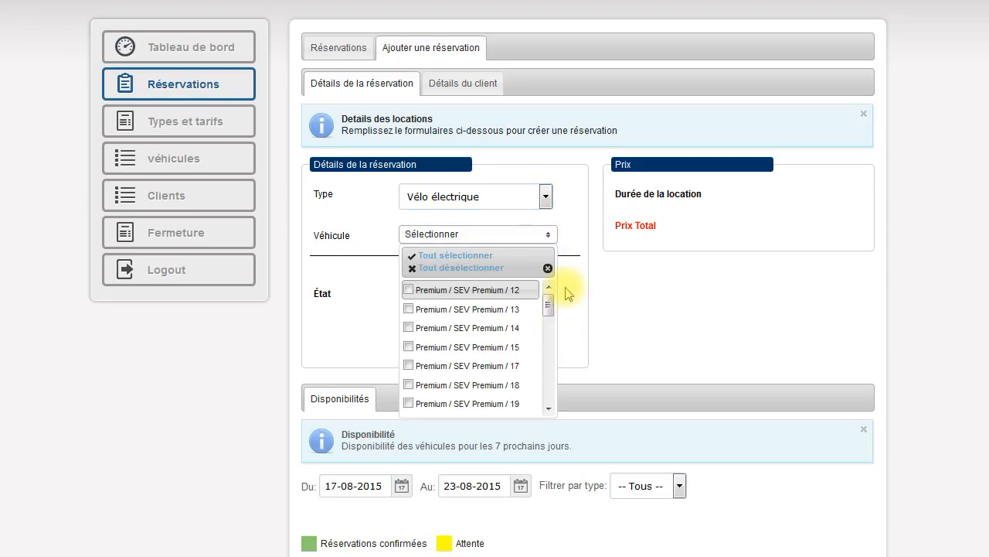
scroll(588, 286, down, 4)
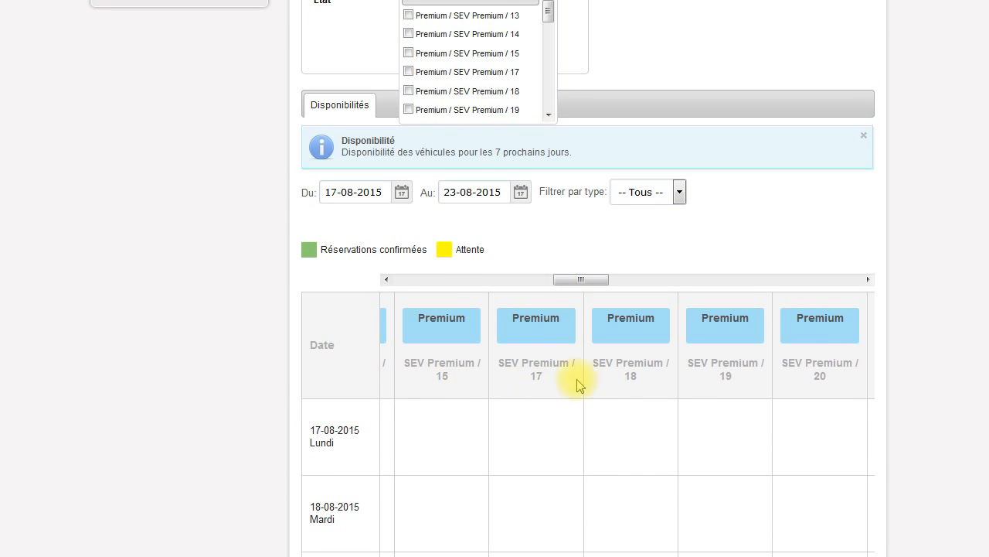
scroll(572, 358, up, 3)
scroll(415, 261, down, 1)
click(408, 261)
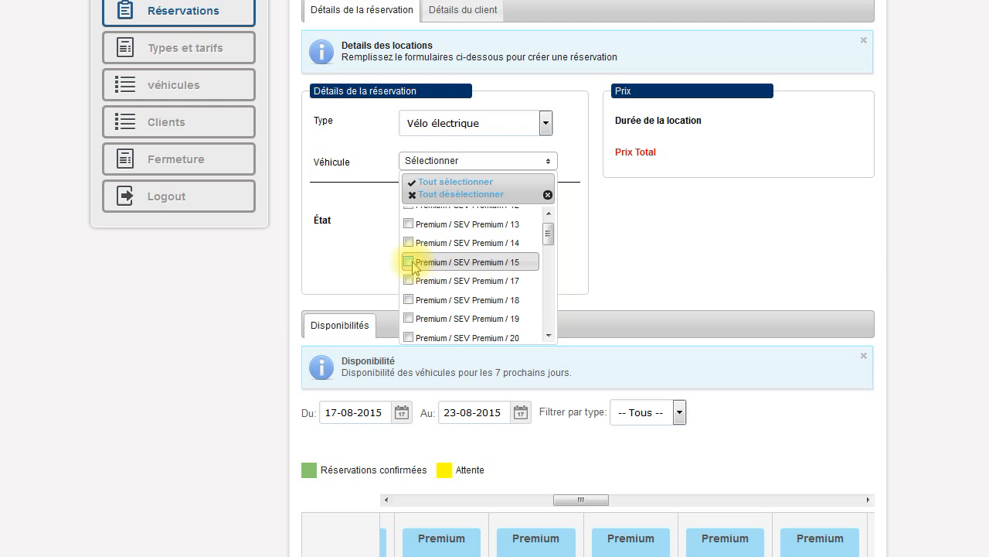
click(409, 281)
click(409, 299)
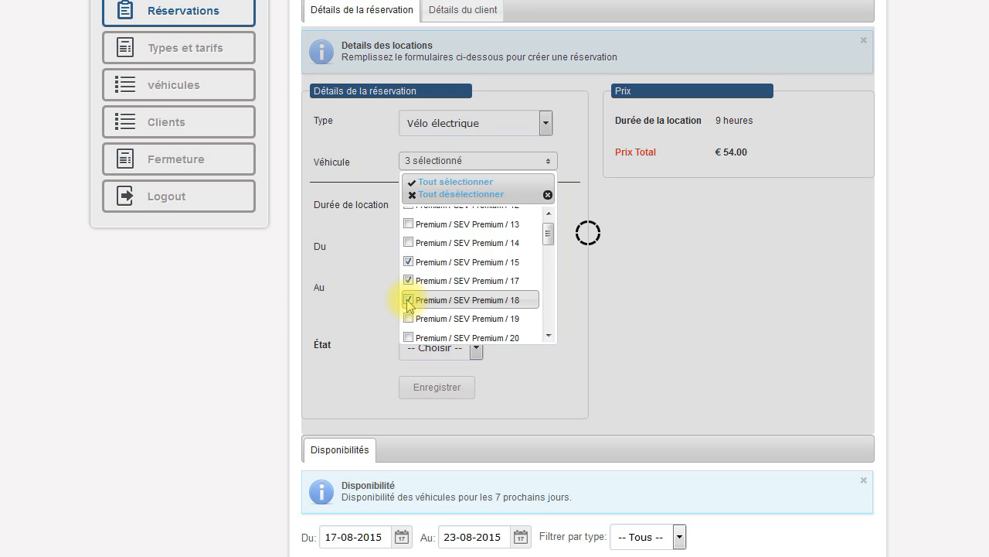
click(586, 272)
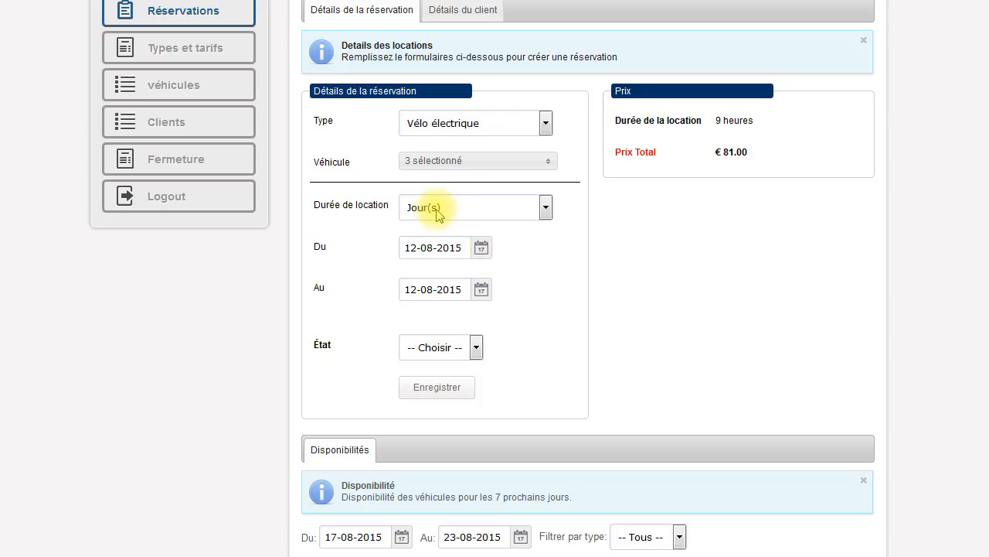
Keep duration Jour(s) and set dates 17-08-2015 to 23-08-2015, totalling €426.00
click(546, 206)
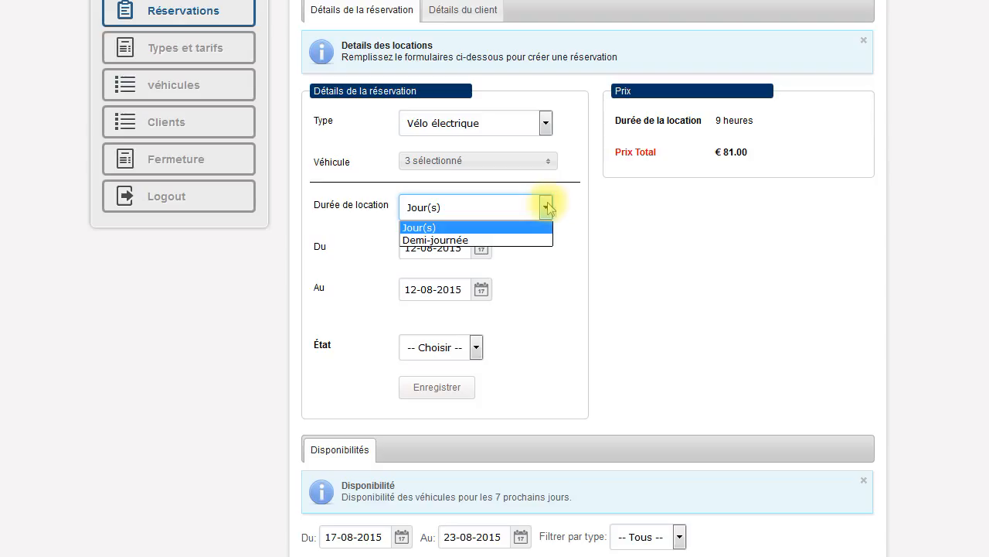
click(566, 207)
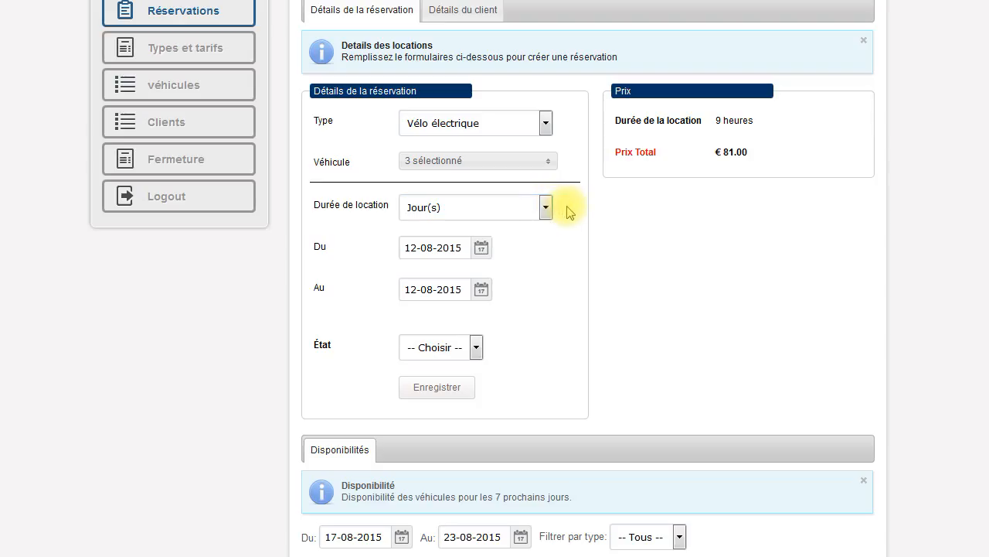
click(428, 249)
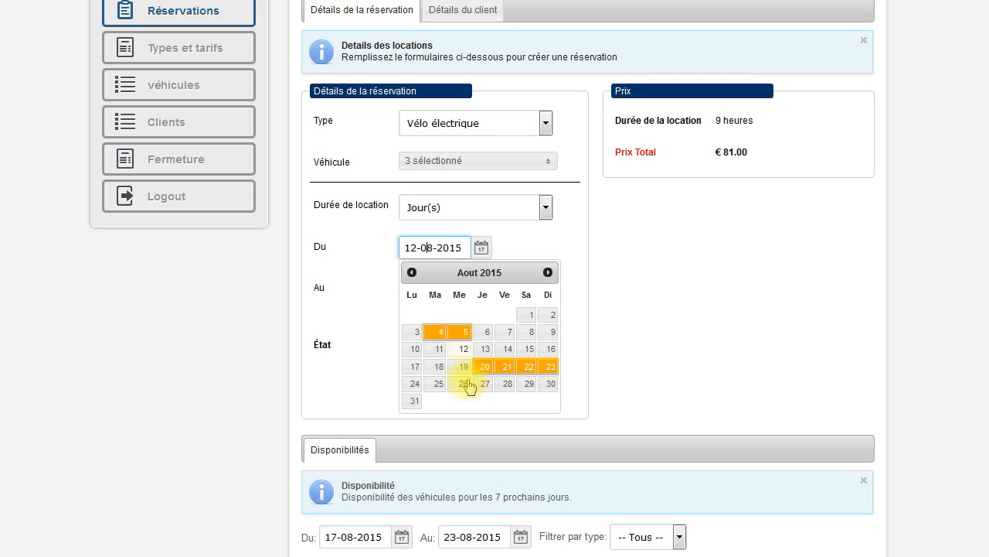
click(415, 373)
click(480, 289)
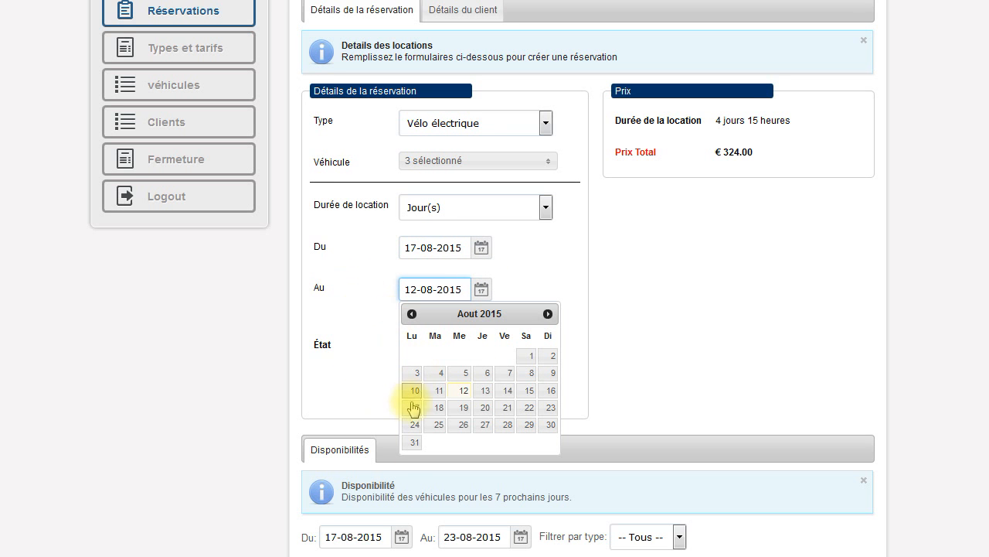
click(549, 410)
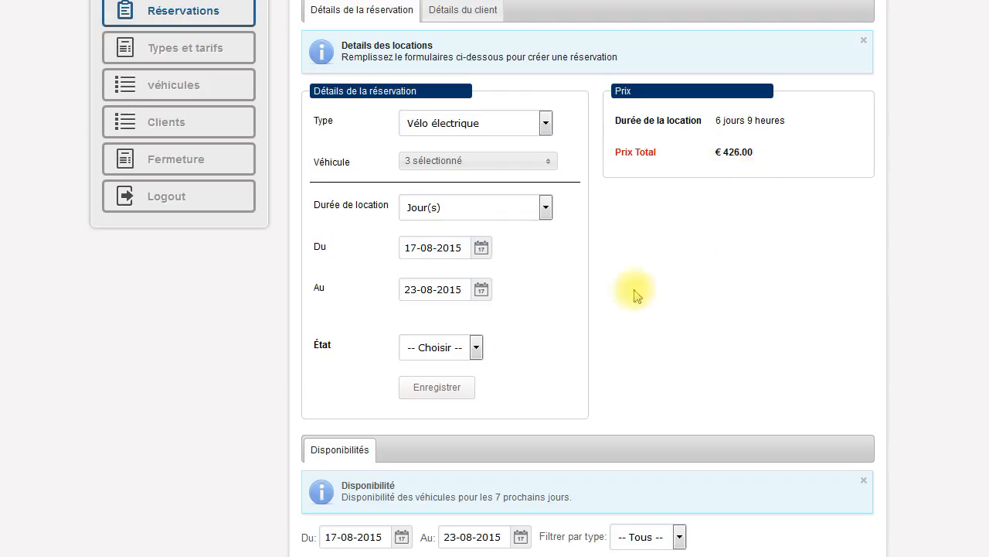
click(476, 348)
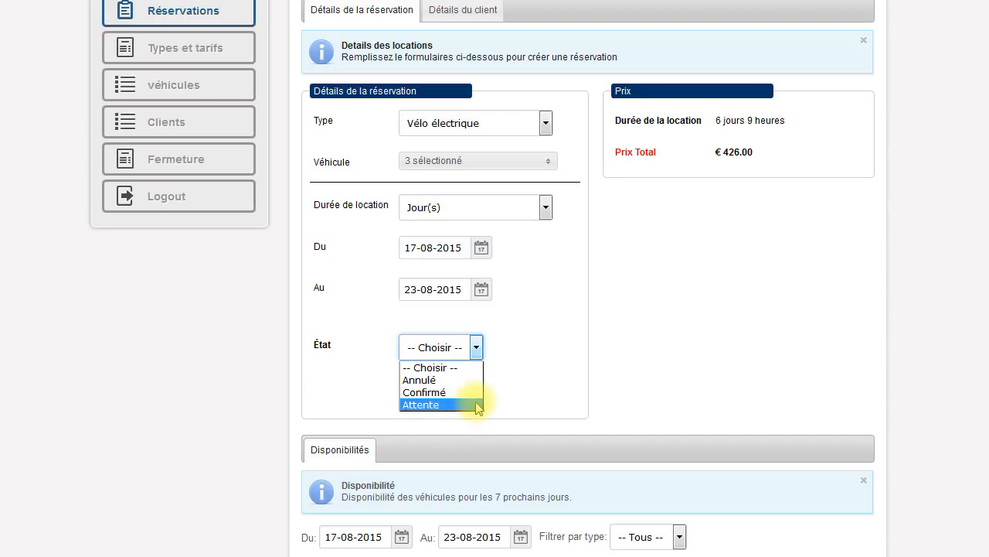
Choose Attente as the reservation's État
click(527, 391)
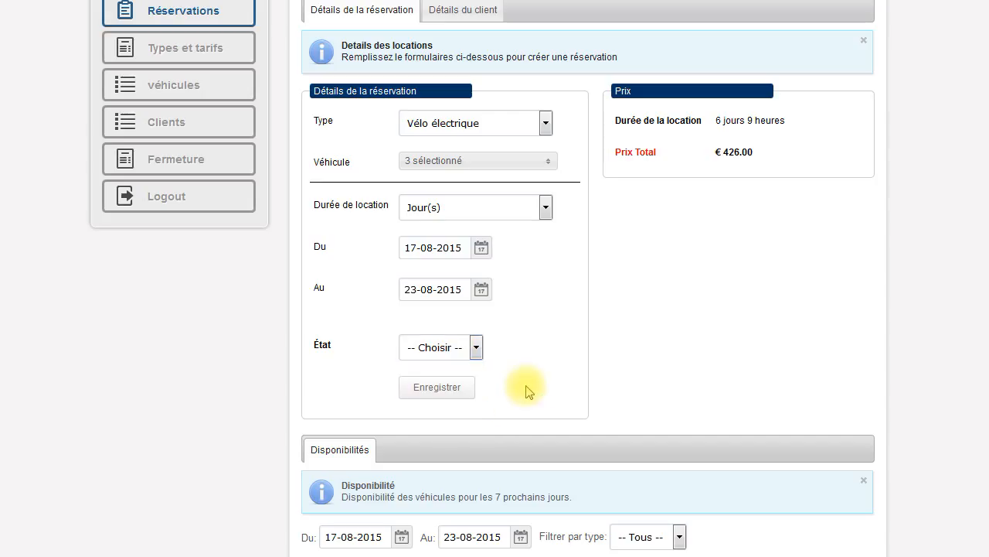
click(478, 347)
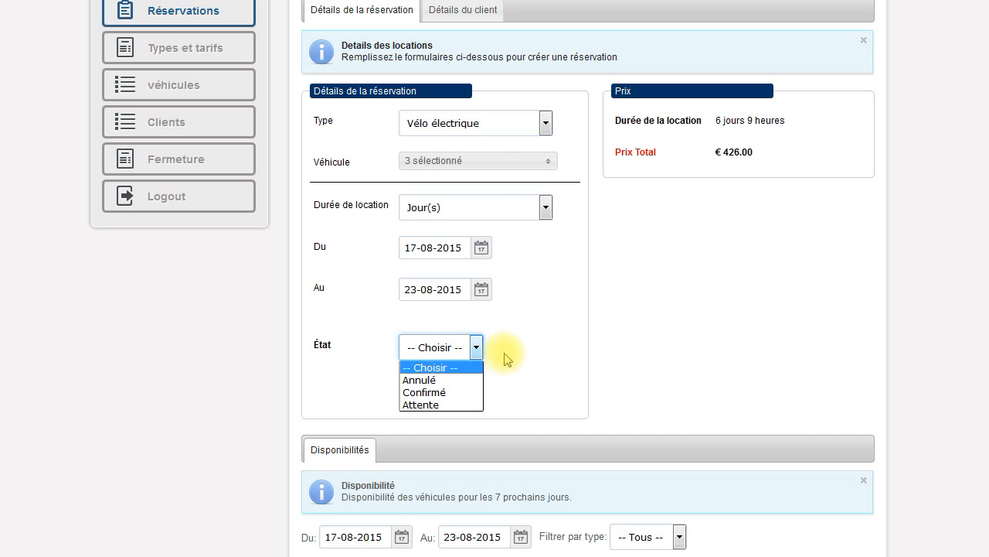
click(456, 404)
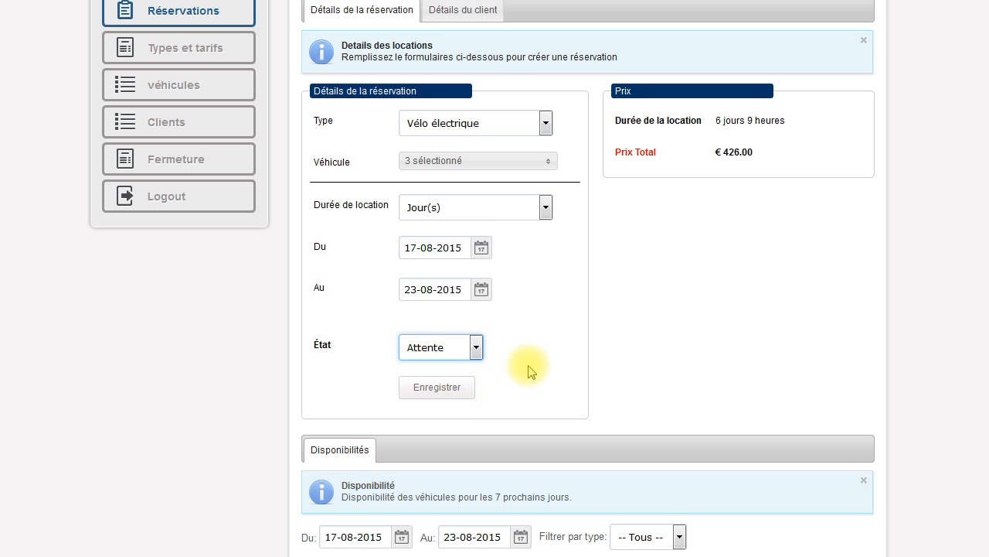
scroll(532, 371, down, 5)
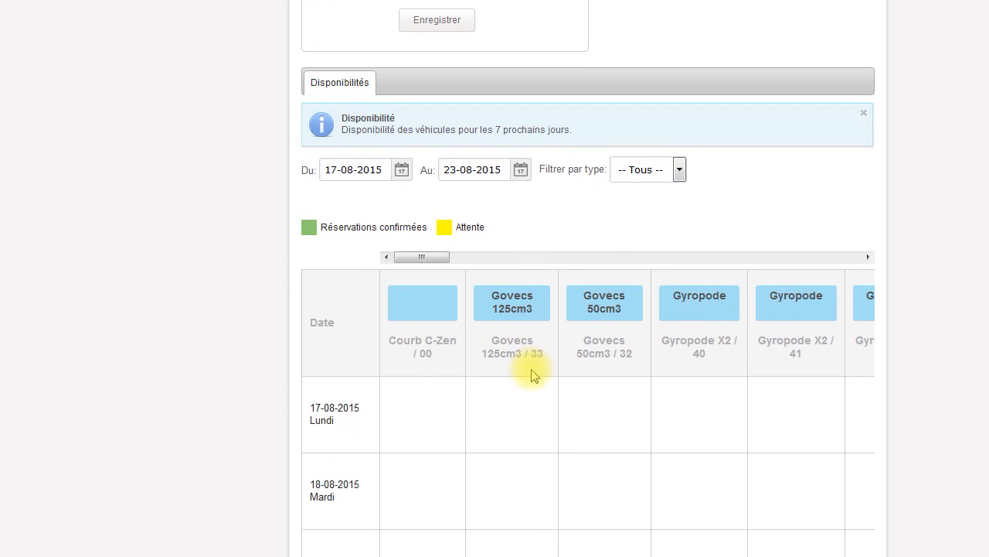
scroll(532, 373, down, 4)
scroll(531, 373, up, 2)
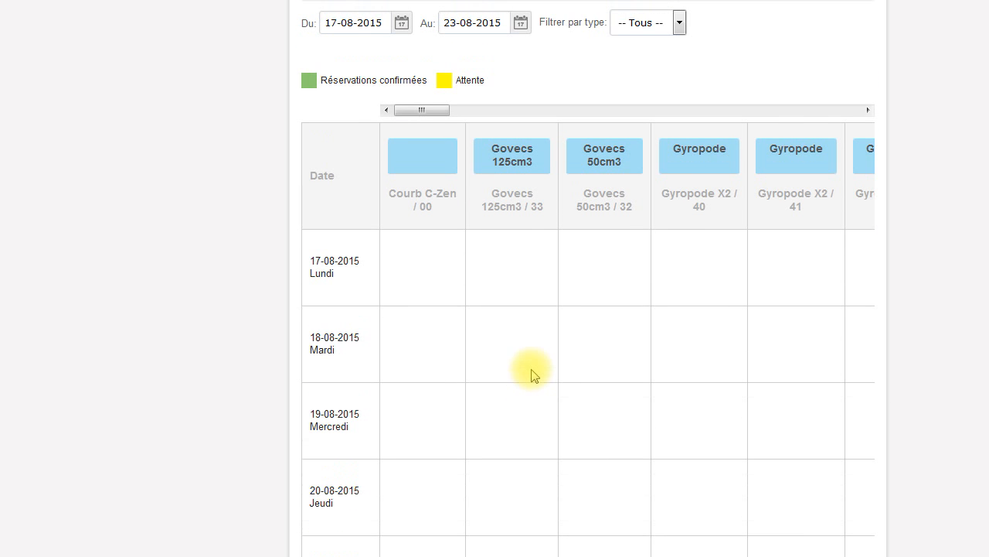
drag(422, 110, 548, 121)
scroll(517, 357, down, 3)
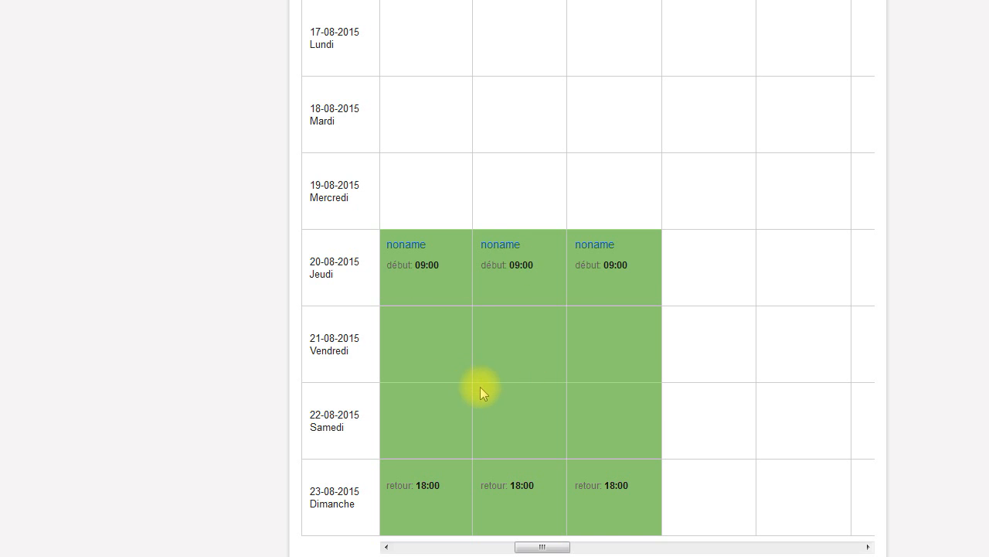
scroll(480, 390, up, 2)
scroll(484, 397, up, 2)
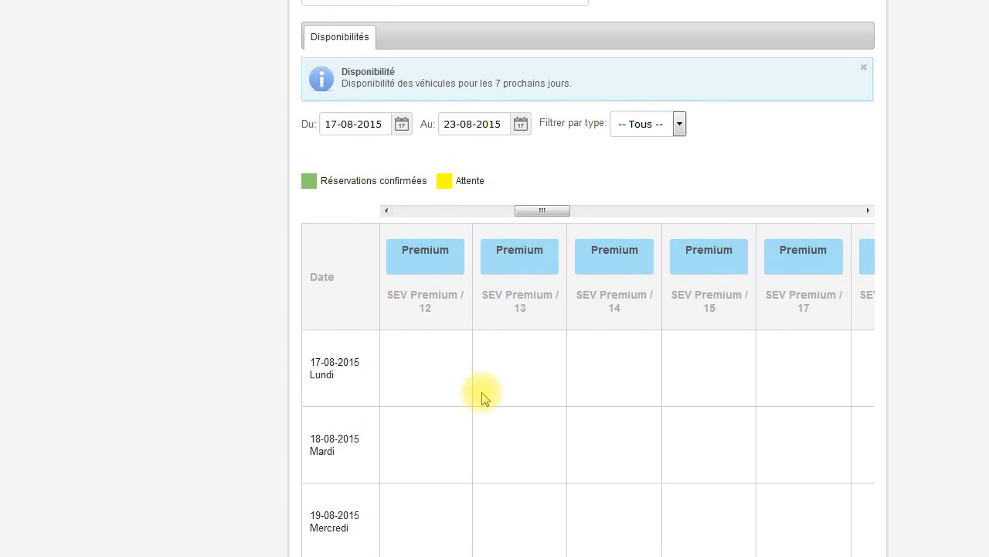
scroll(482, 395, up, 2)
scroll(483, 392, up, 2)
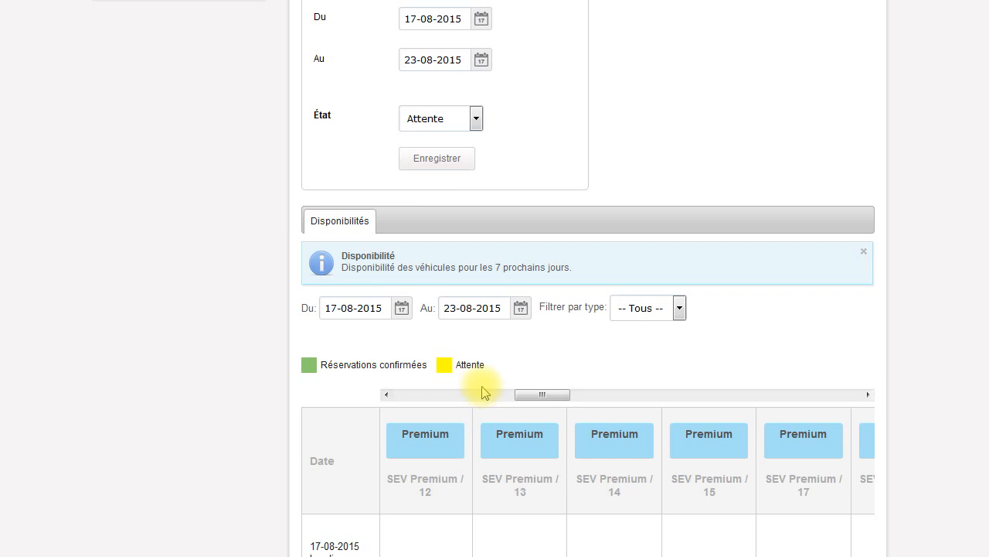
scroll(482, 392, up, 3)
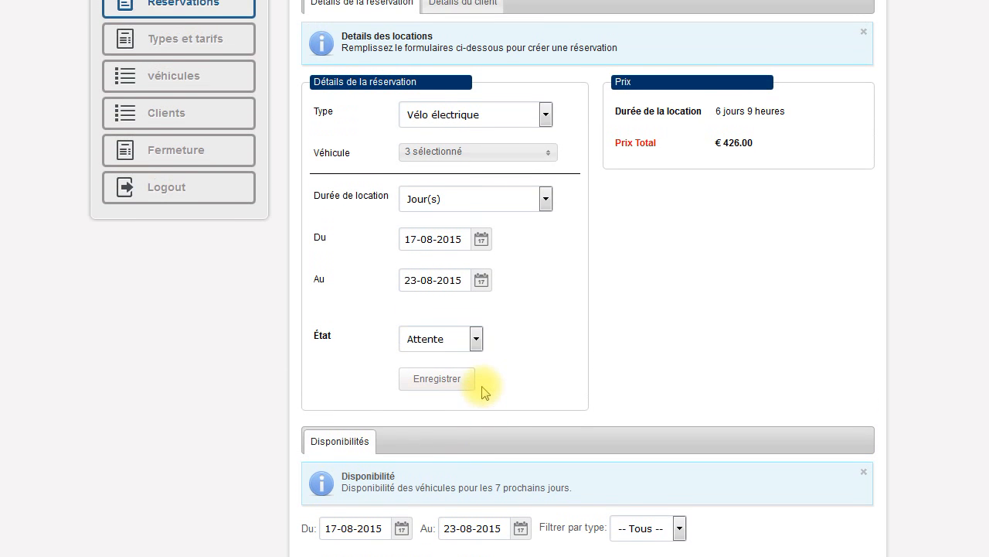
scroll(483, 390, up, 1)
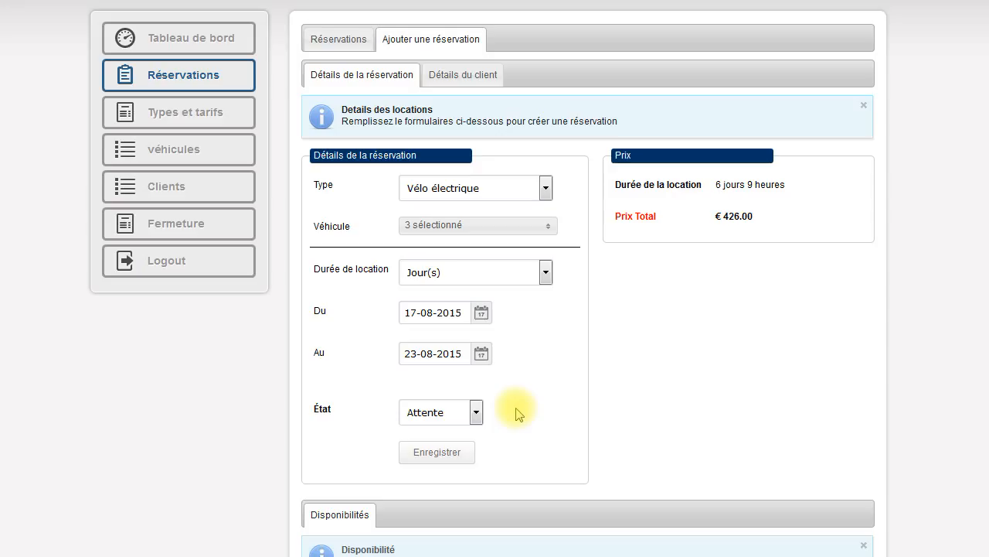
Change État to Confirmé and save the reservation details
click(476, 414)
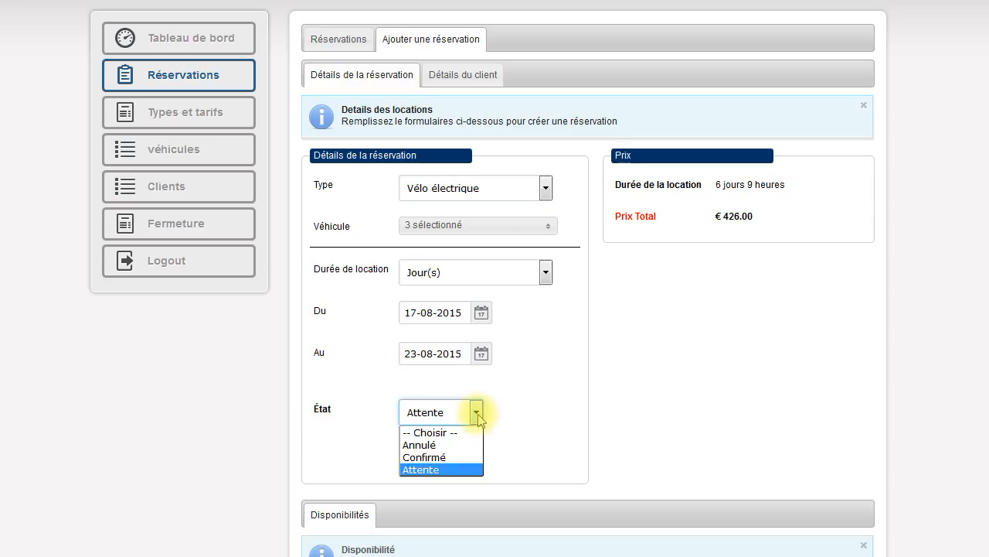
click(472, 458)
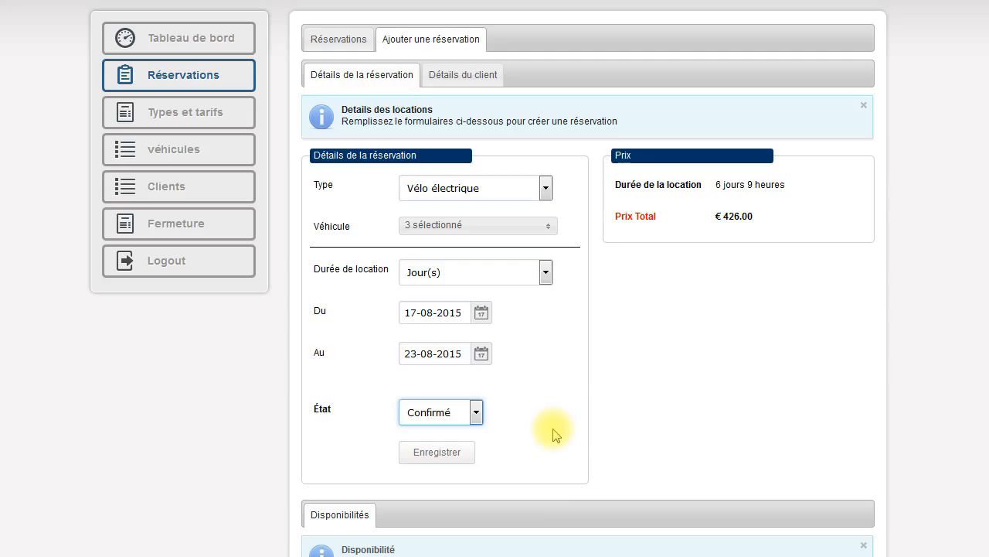
click(448, 455)
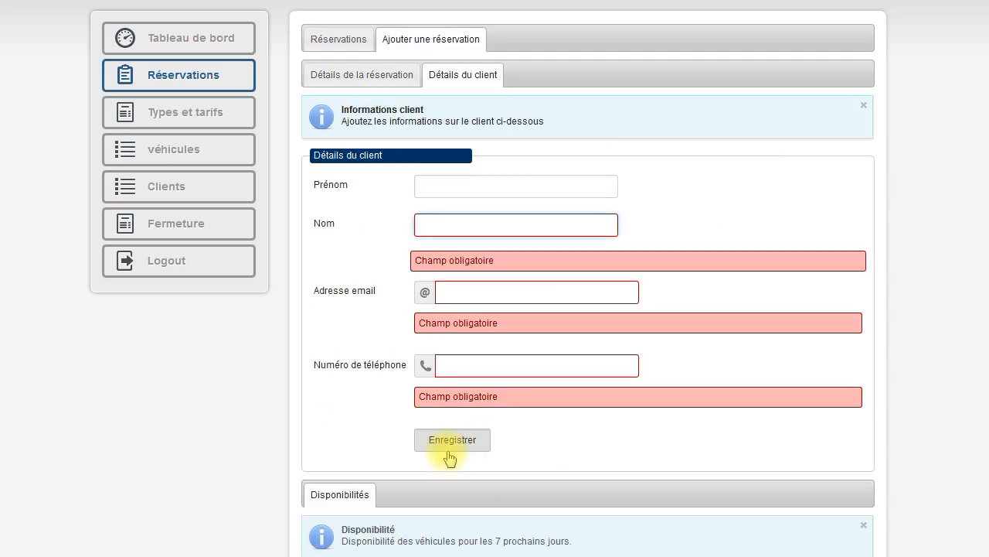
Enter the client's first name and last name, correcting a mistyped surname
click(434, 185)
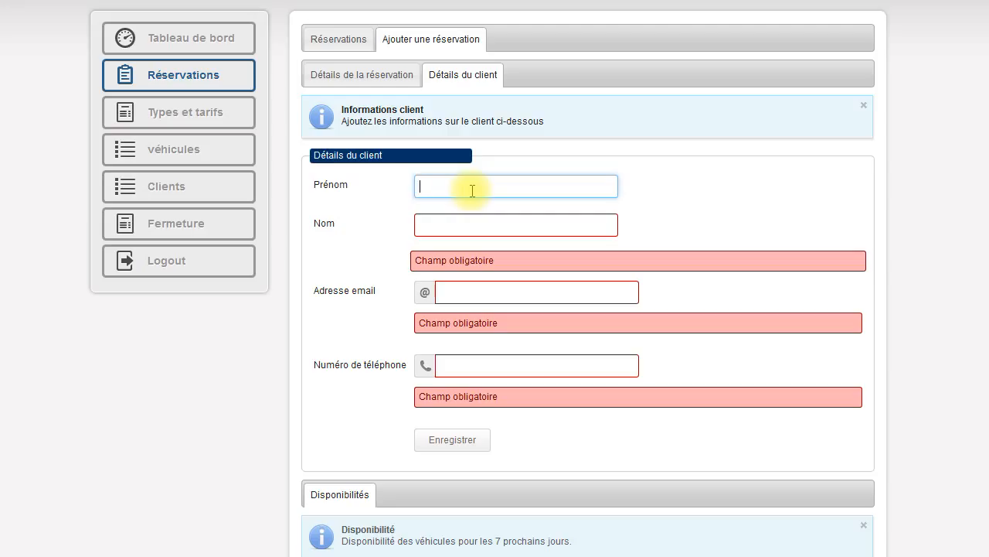
click(479, 222)
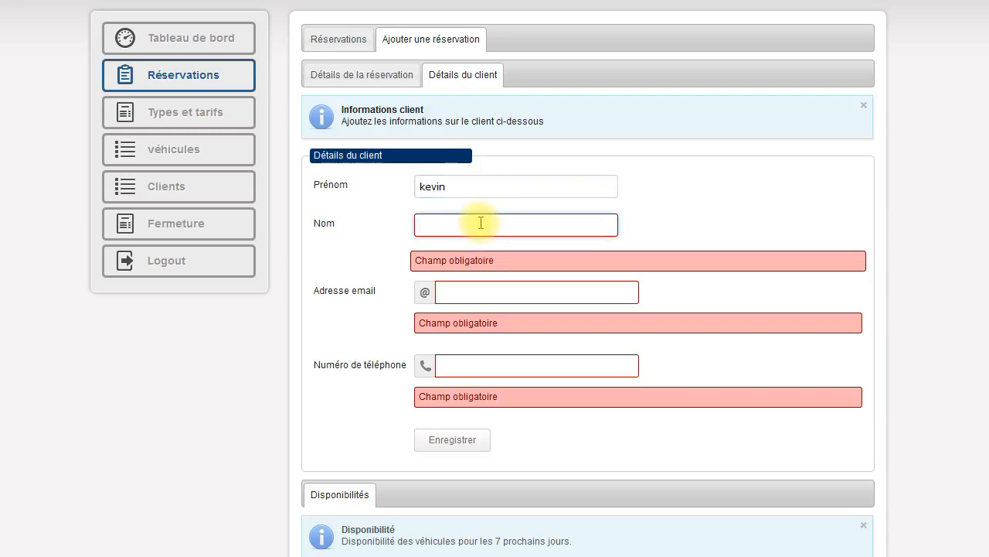
text(tot)
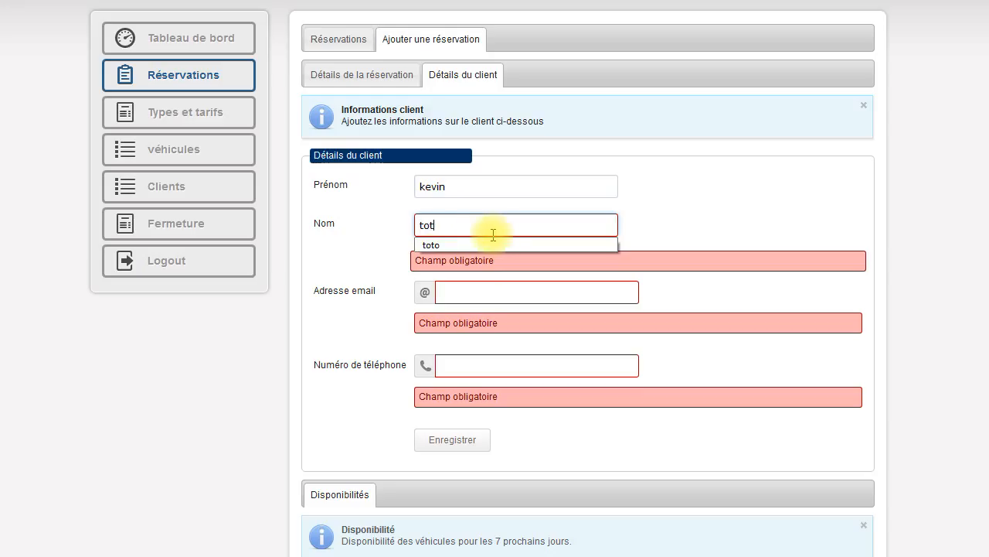
key(BackSpace)
key(BackSpace)
key(BackSpace)
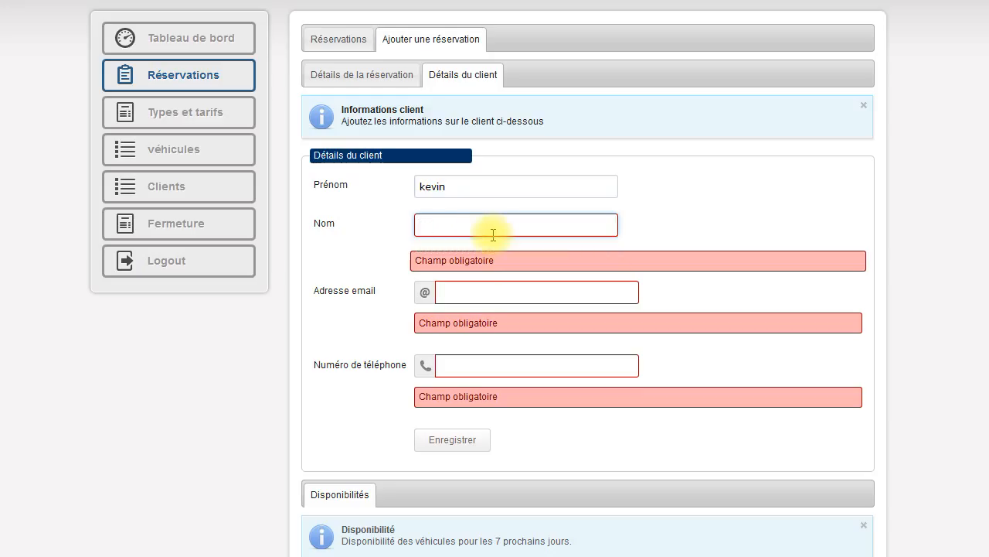
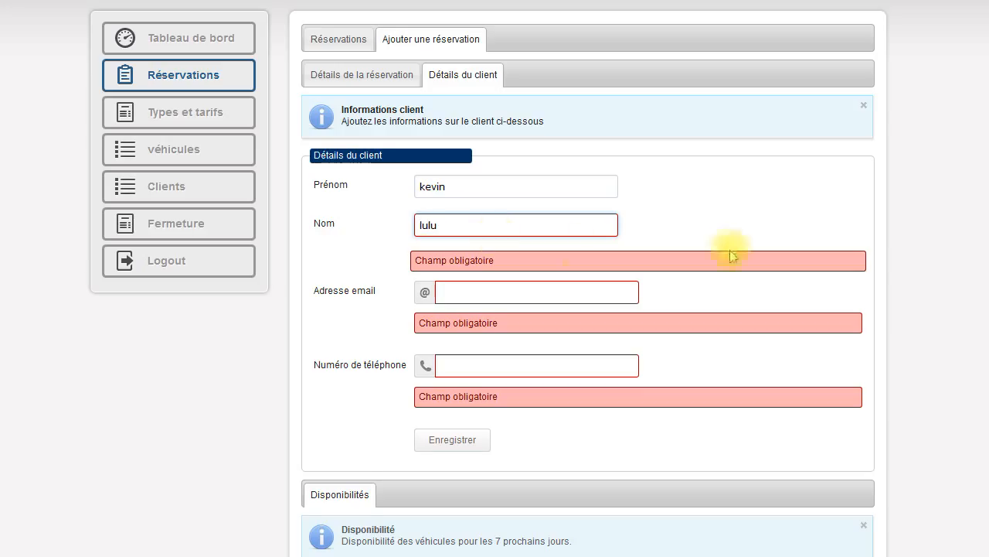
Fill in the client's e-mail address and phone number
click(501, 259)
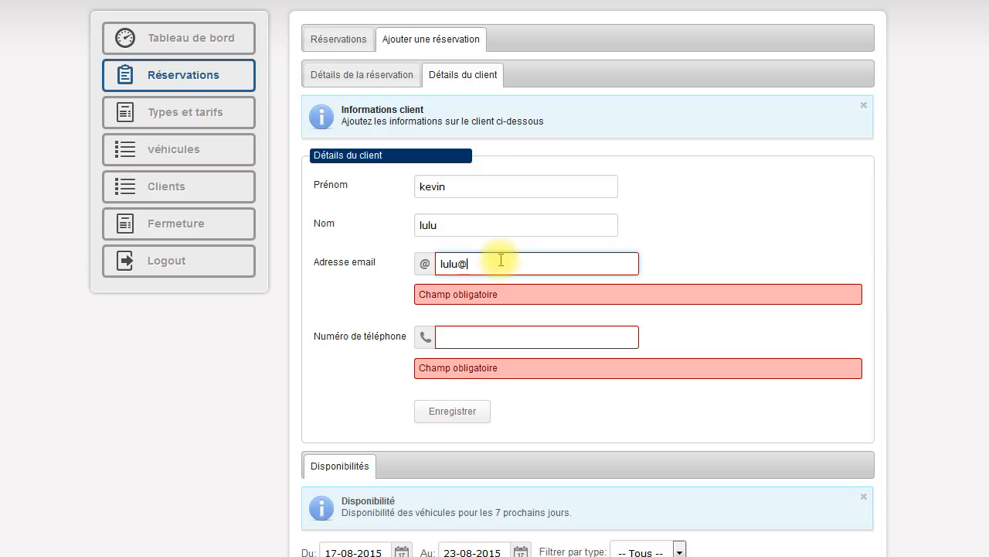
click(500, 338)
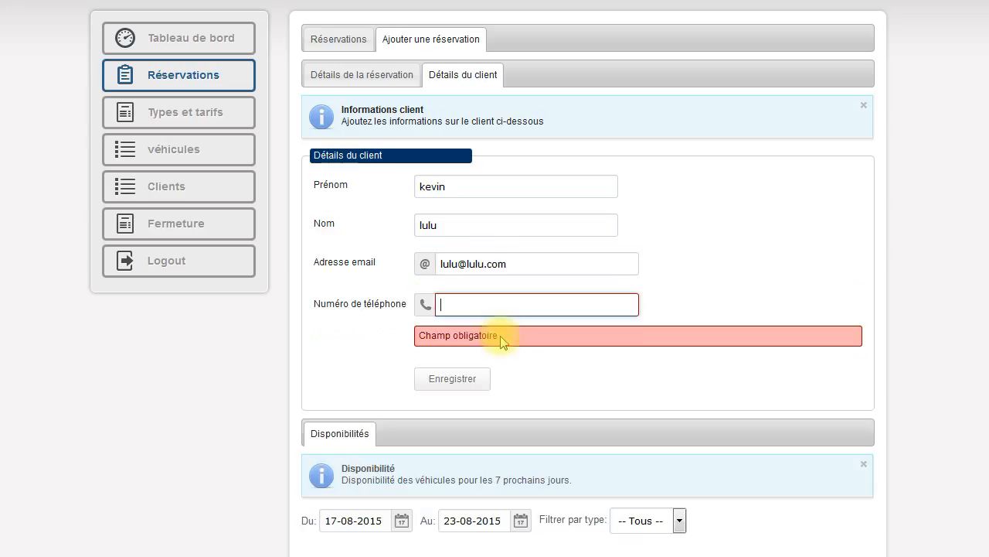
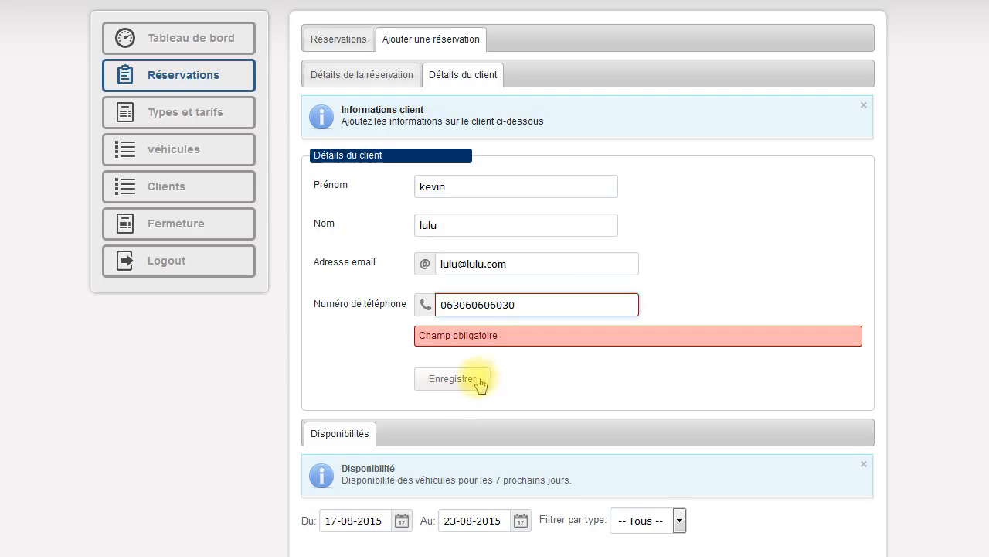
click(454, 385)
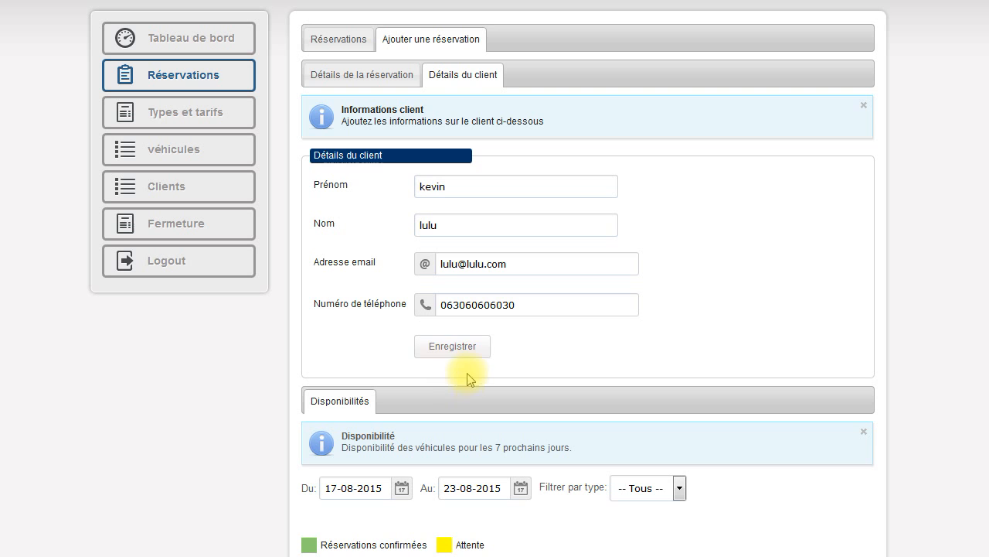
Save the confirmed €426.00 reservation and open a fresh new-reservation form
click(460, 354)
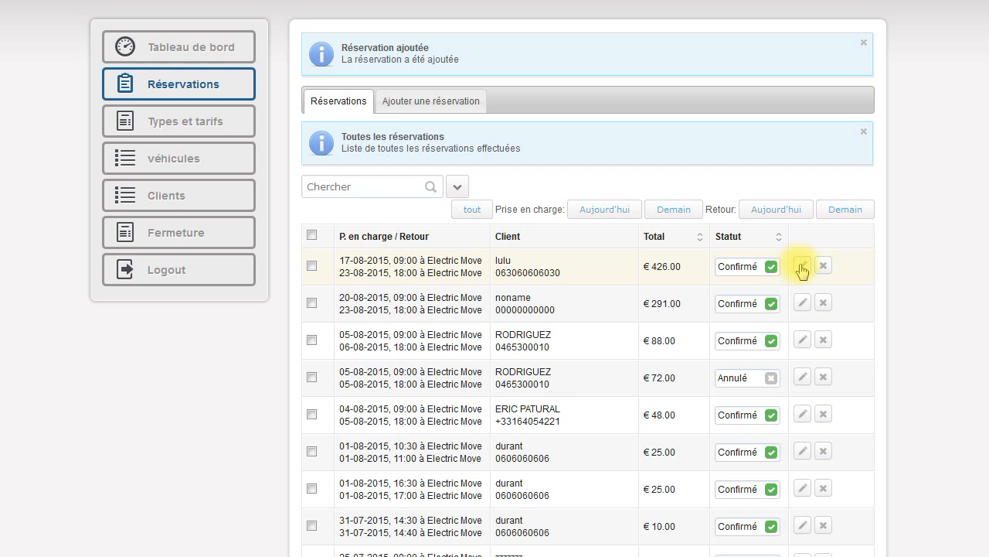
click(430, 103)
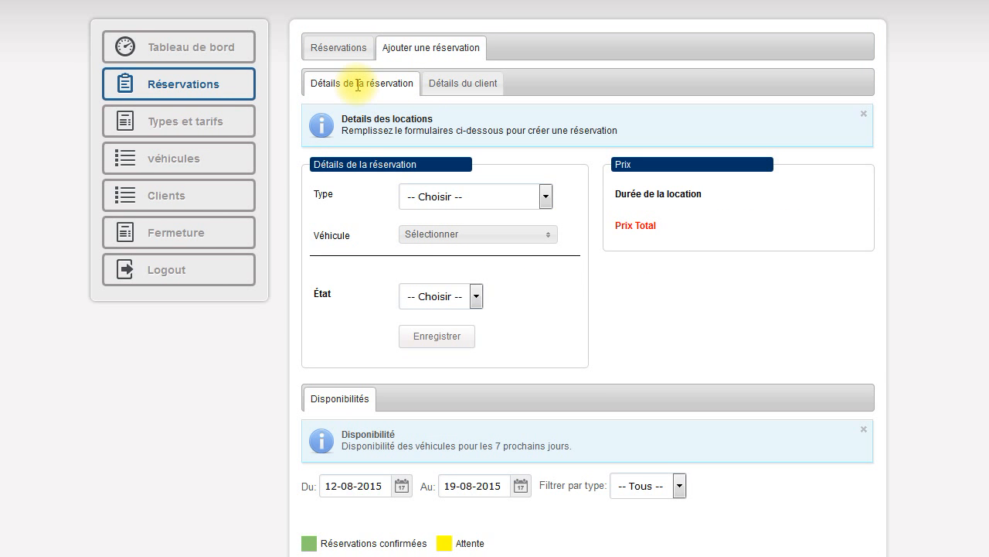
Show availability from 17-08-2015 to 23-08-2015, revealing SEV Premium 15, 17, 18 confirmed
scroll(603, 379, down, 5)
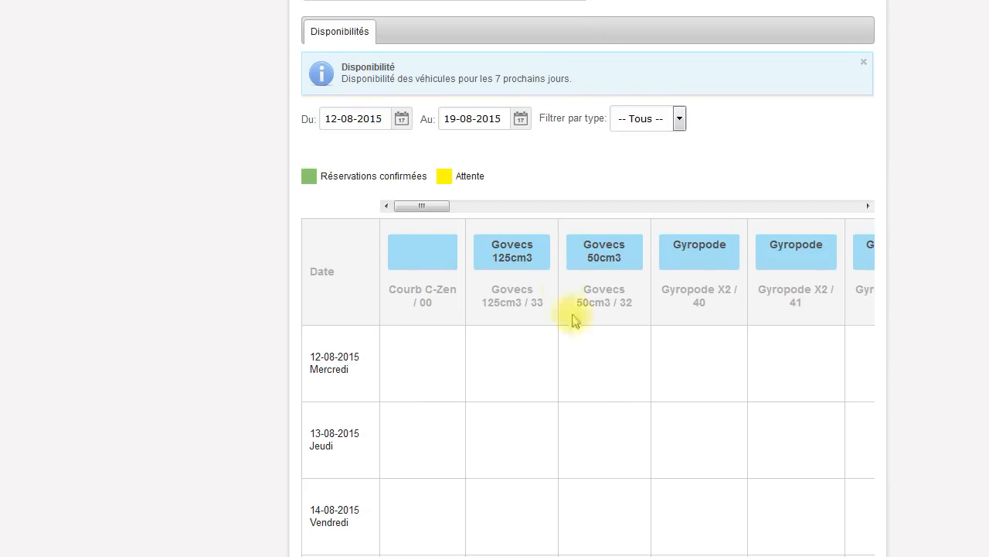
click(371, 119)
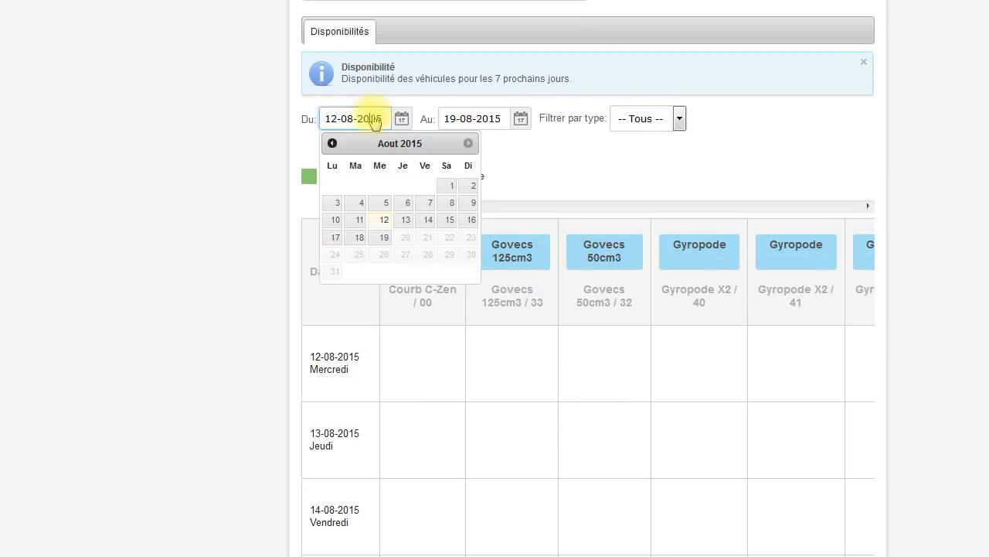
click(336, 238)
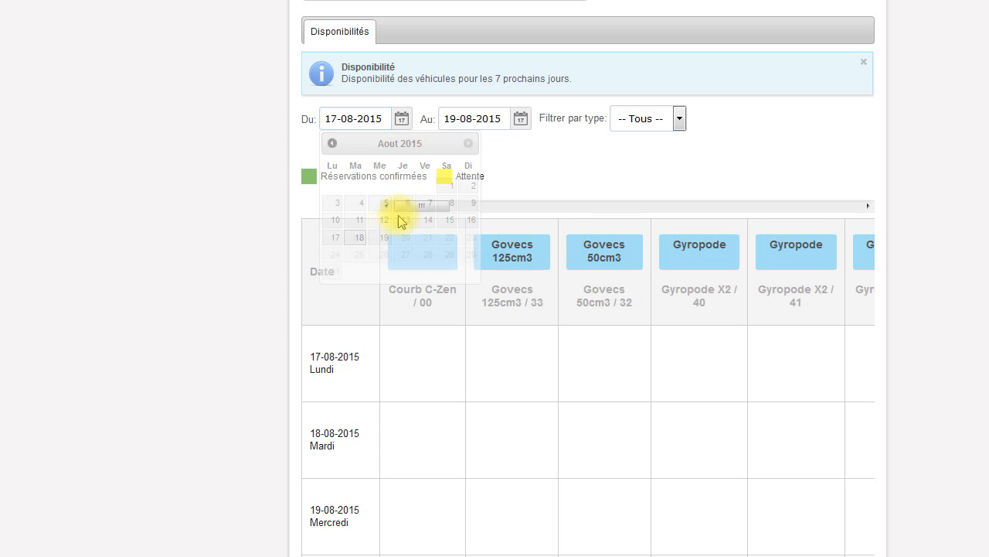
click(482, 125)
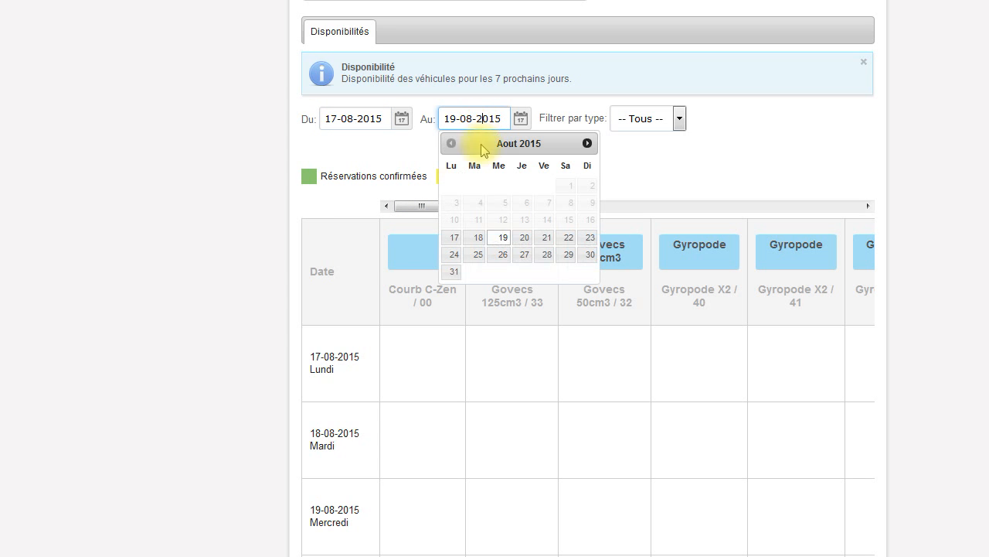
click(590, 238)
drag(423, 207, 576, 244)
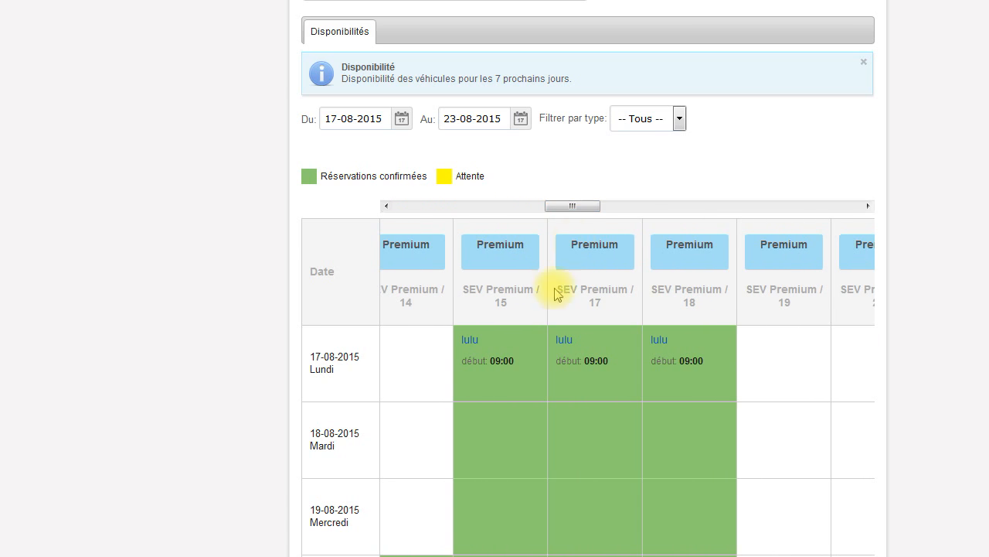
Scroll the availability grid to confirm green bookings on SEV Premium 15, 17 and 18 for 17–23 August
scroll(614, 326, down, 4)
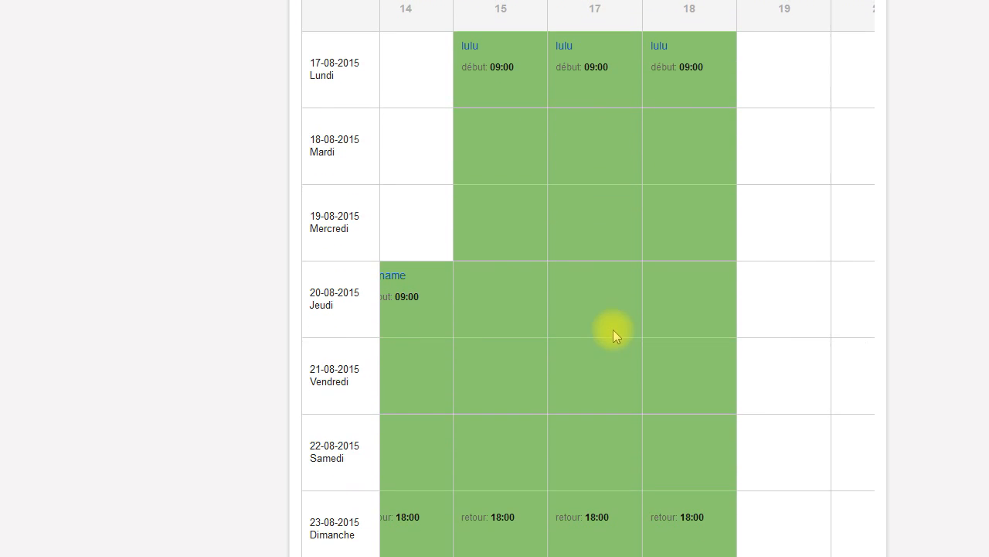
scroll(611, 333, down, 1)
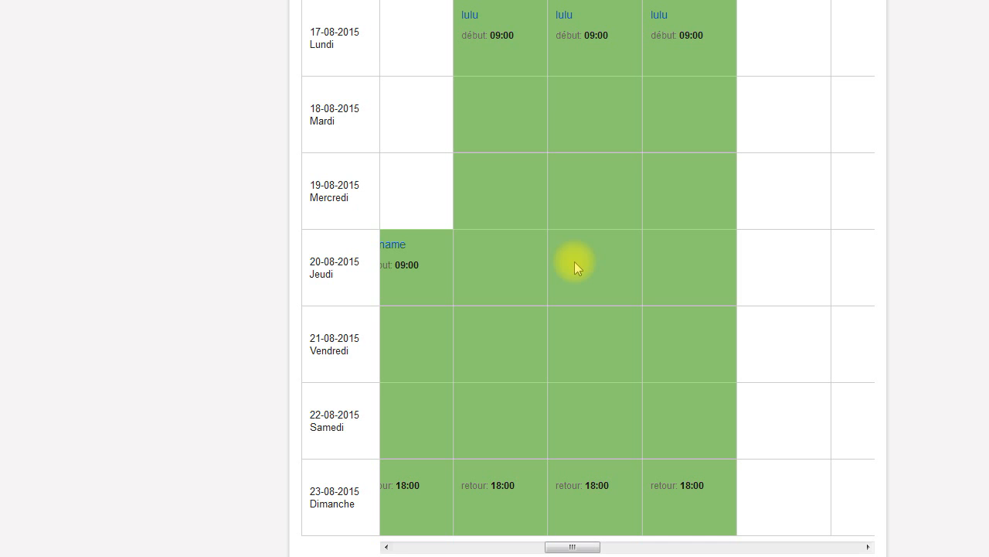
scroll(565, 160, up, 2)
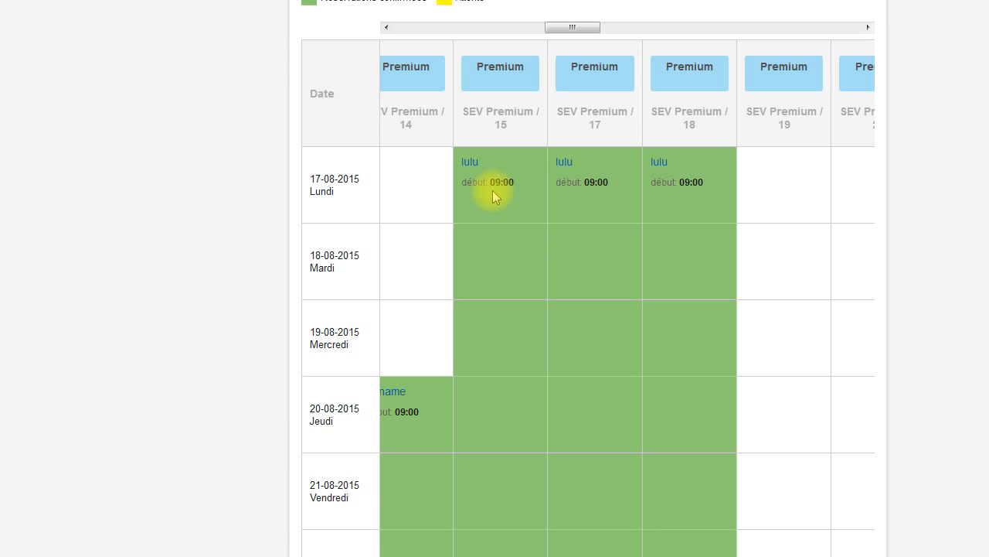
scroll(587, 309, down, 2)
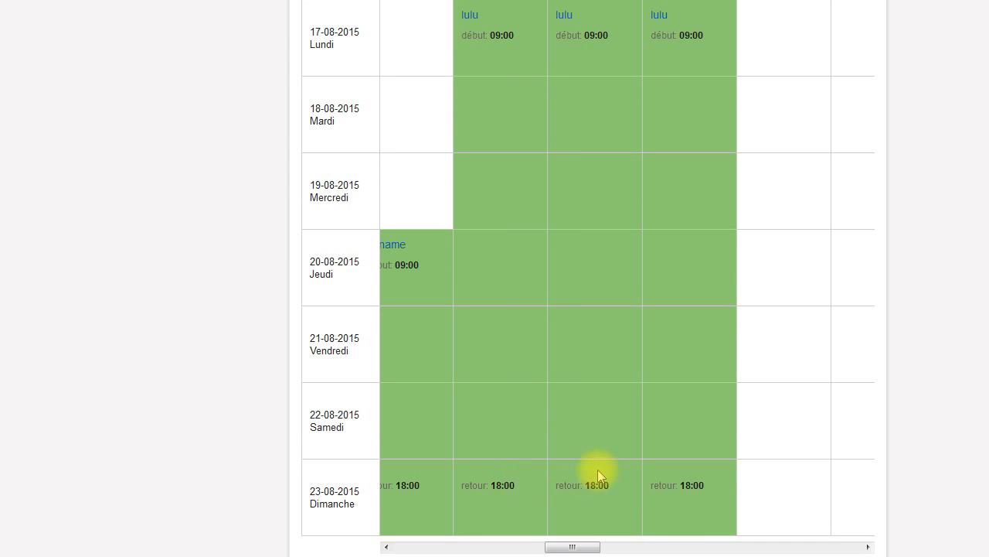
scroll(597, 469, up, 7)
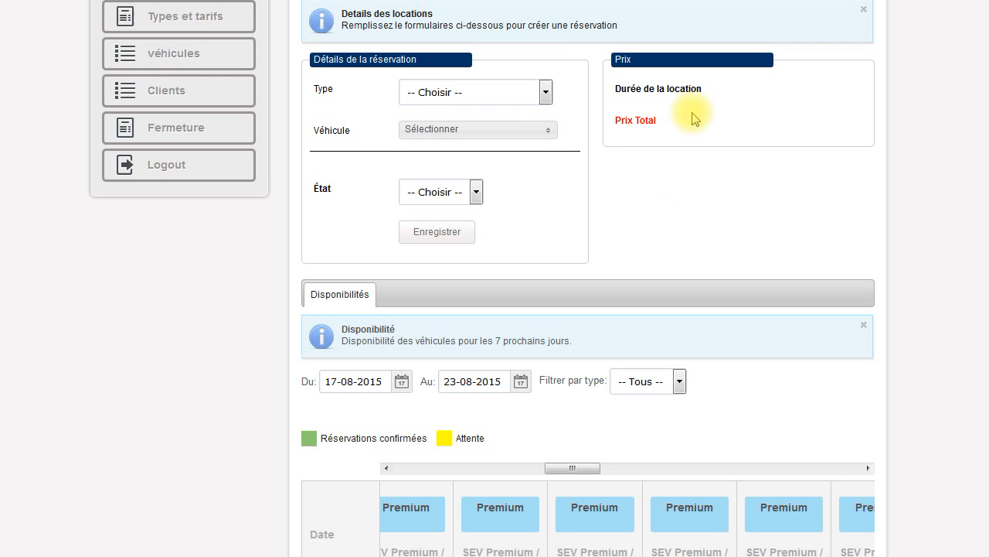